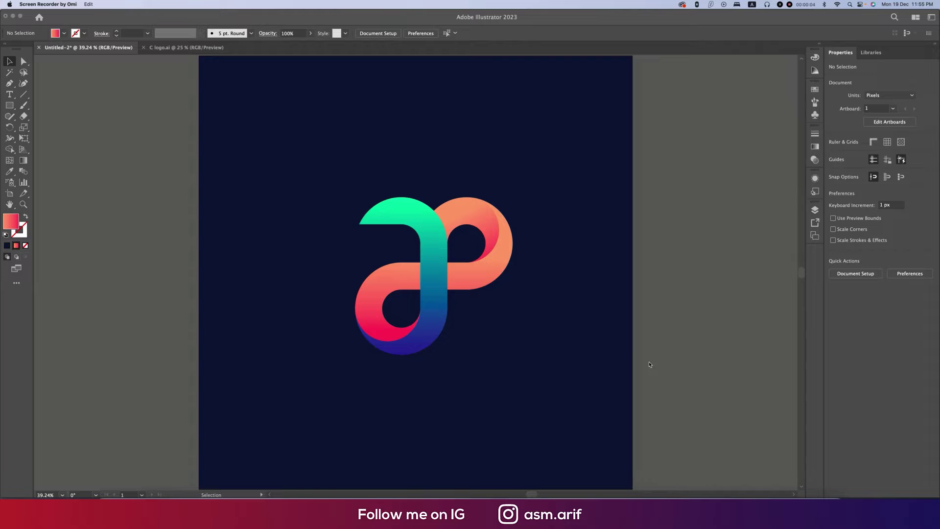
Create a new 2000 × 2000 px document named 'ap'
left_click(443, 277)
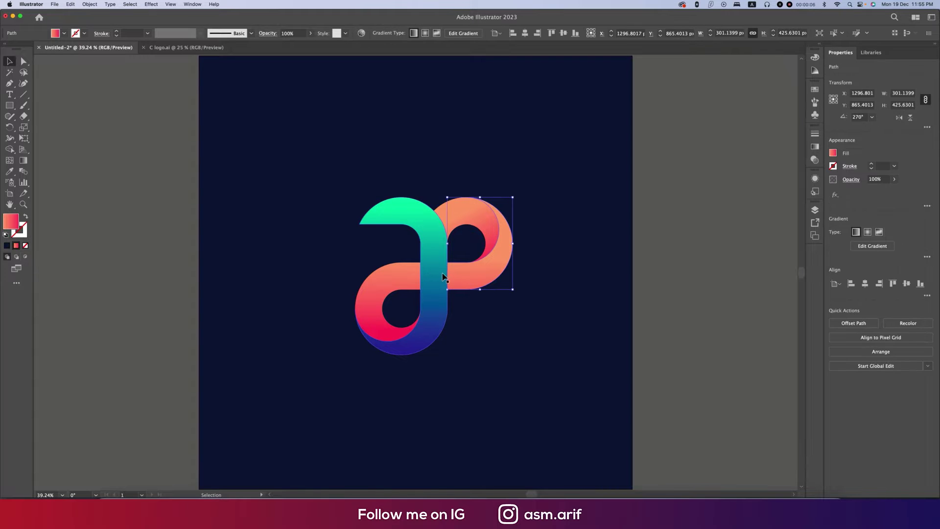
left_click(420, 278)
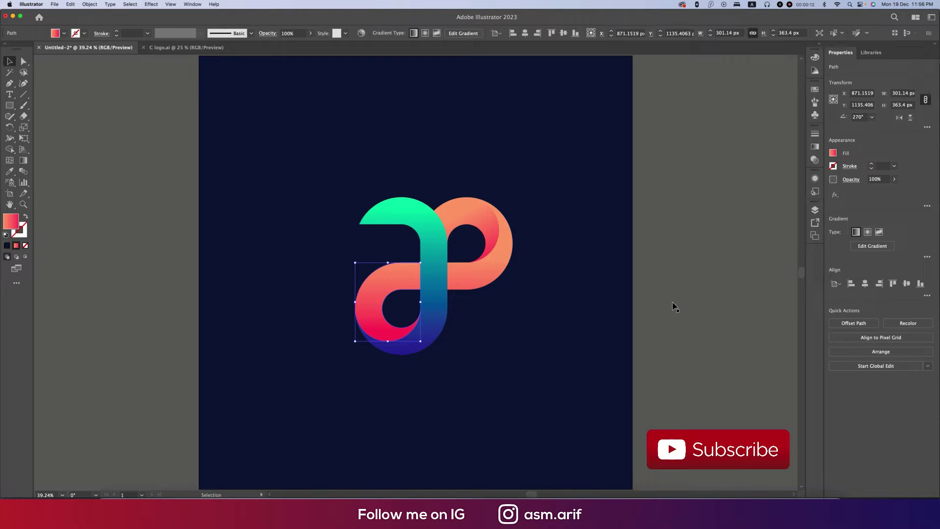
left_click(55, 5)
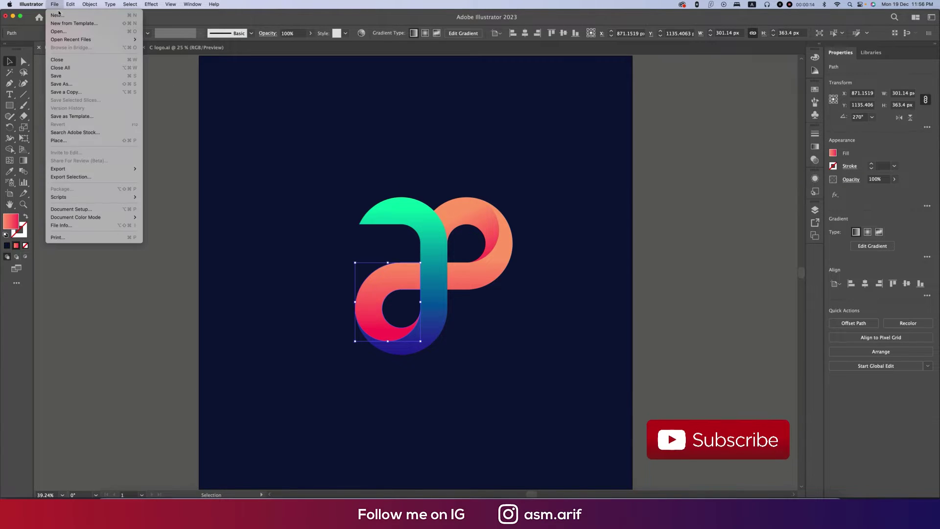
left_click(74, 16)
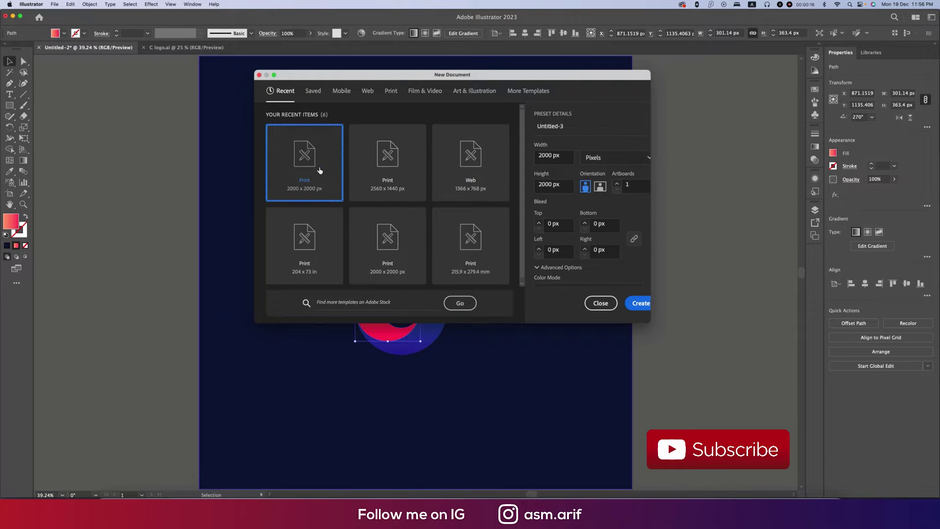
left_click(558, 126)
type("ao")
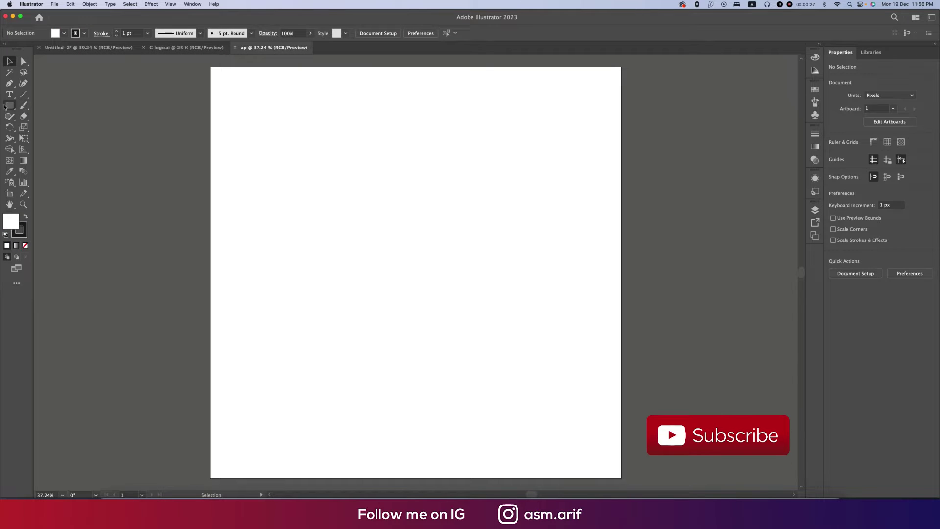
left_click(9, 106)
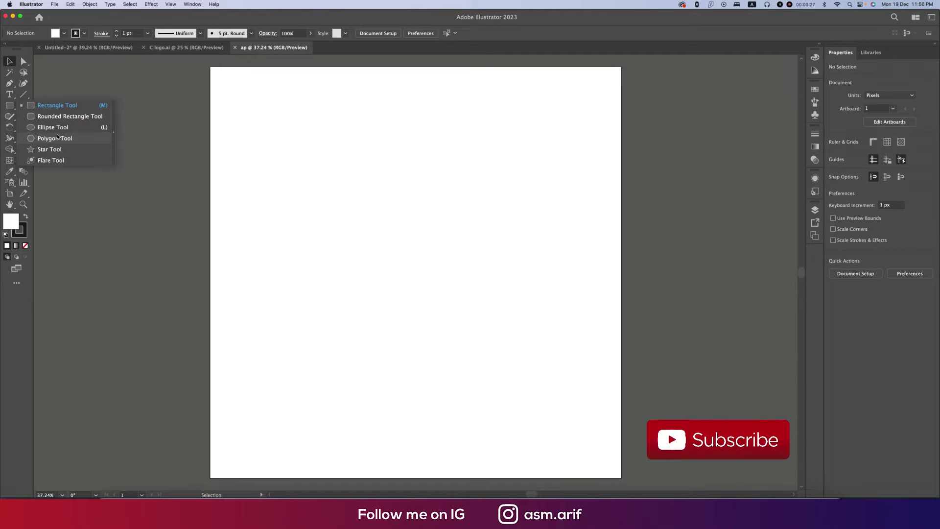
Draw a circle with the Ellipse tool and centre it horizontally and vertically on the artboard
left_click(53, 128)
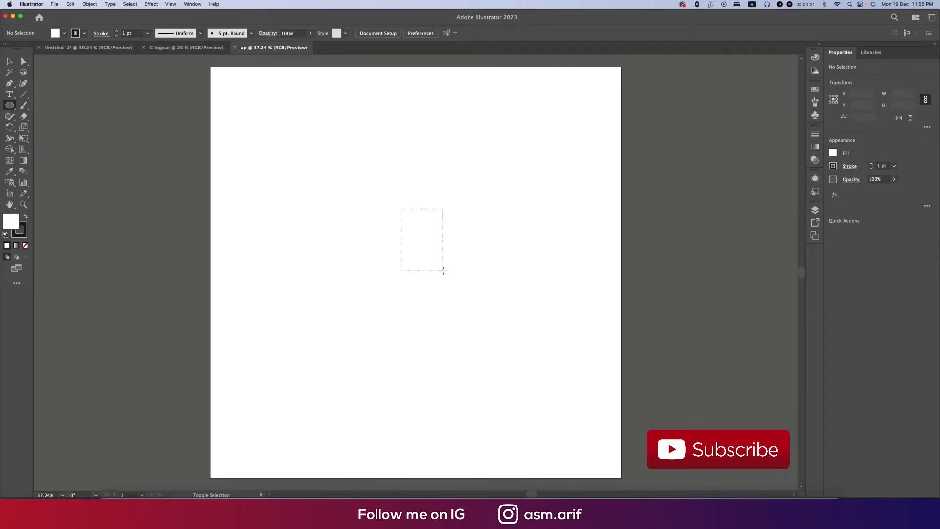
left_click_drag(443, 271, 459, 283)
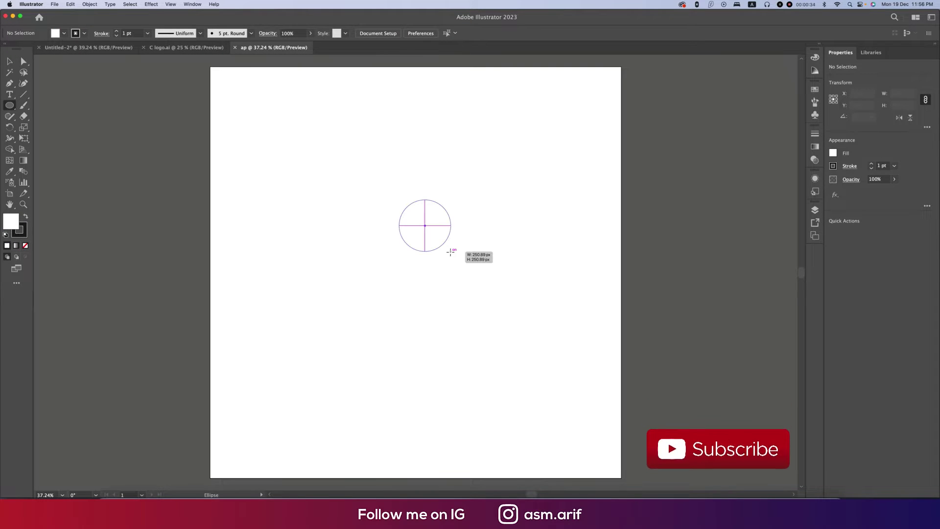
left_click_drag(446, 252, 456, 257)
left_click(410, 33)
left_click(448, 33)
key("v")
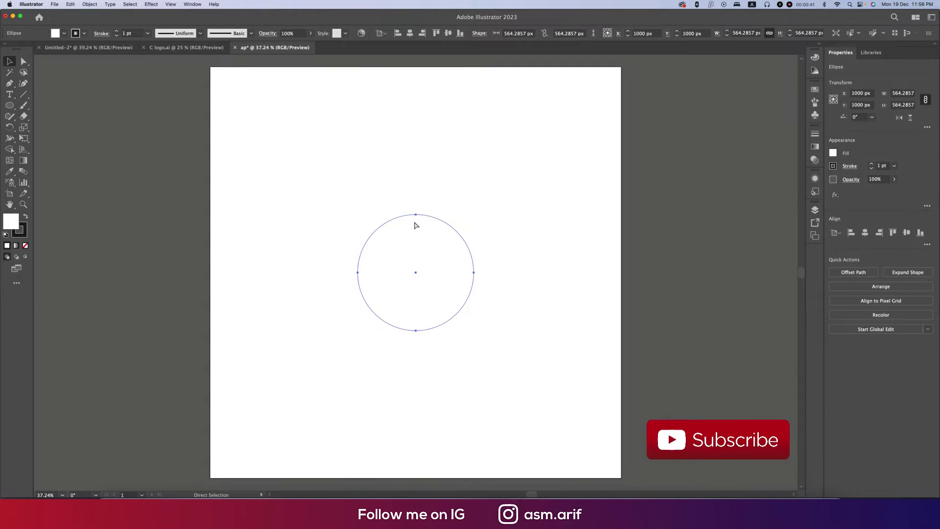
left_click_drag(478, 213, 460, 254)
key("super+z")
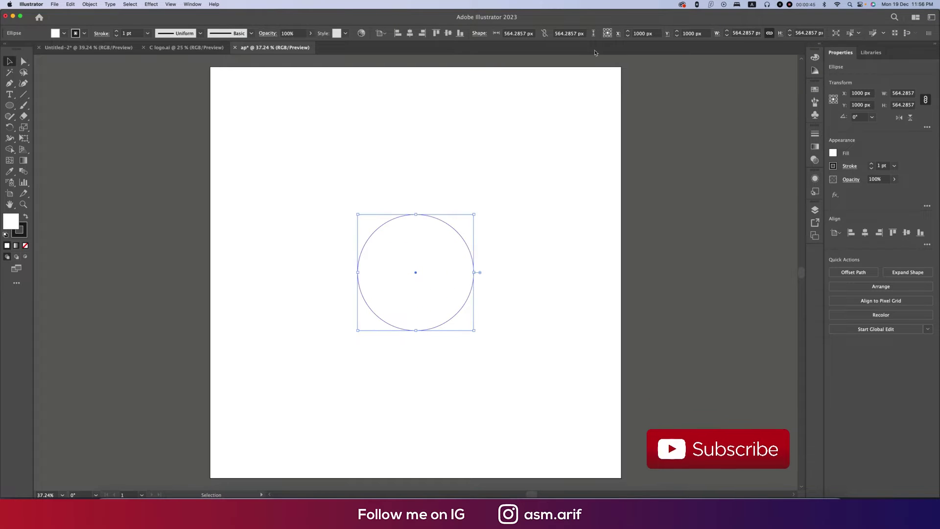
Make a concentric copy by dividing the width by 1.6 twice, giving a 220.4241 px circle
left_click(755, 34)
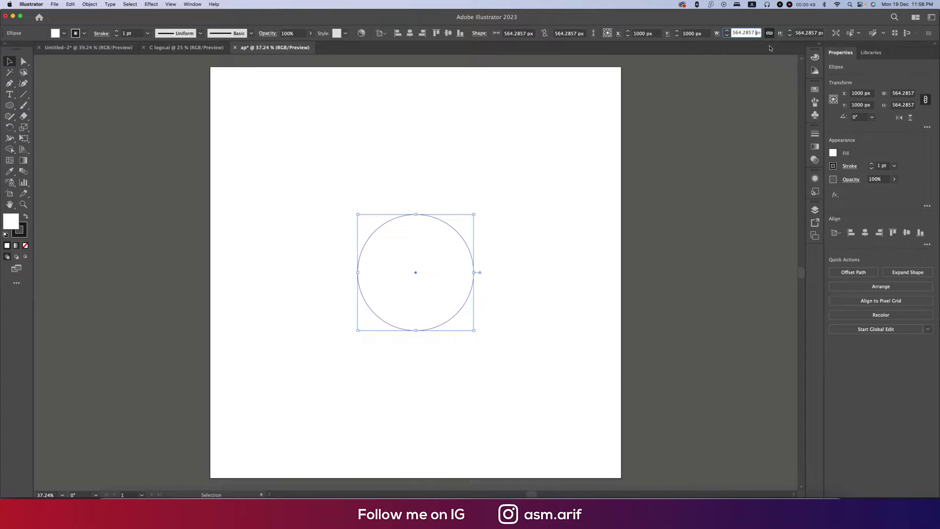
type("/1.6")
key("alt+Return")
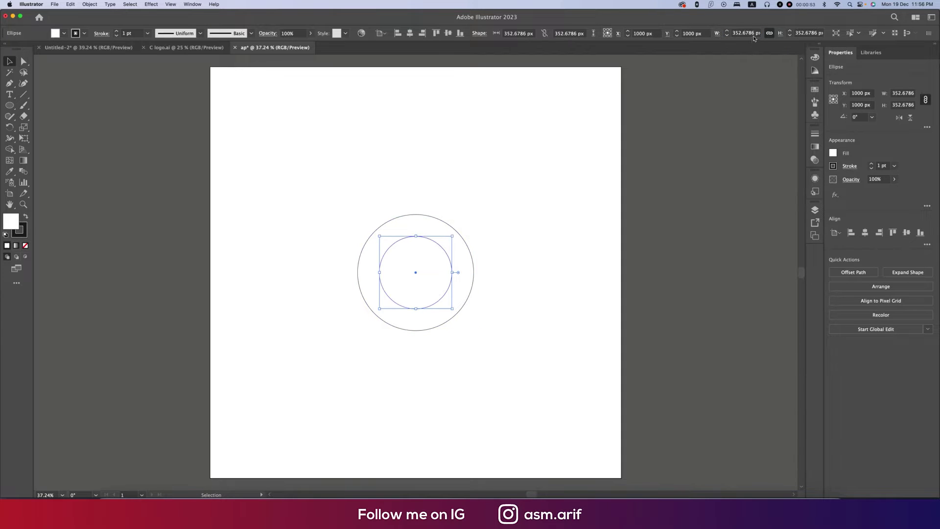
left_click(753, 33)
type("/1.6")
key("Return")
left_click(754, 34)
type("/1.6")
key("Return")
left_click(529, 294)
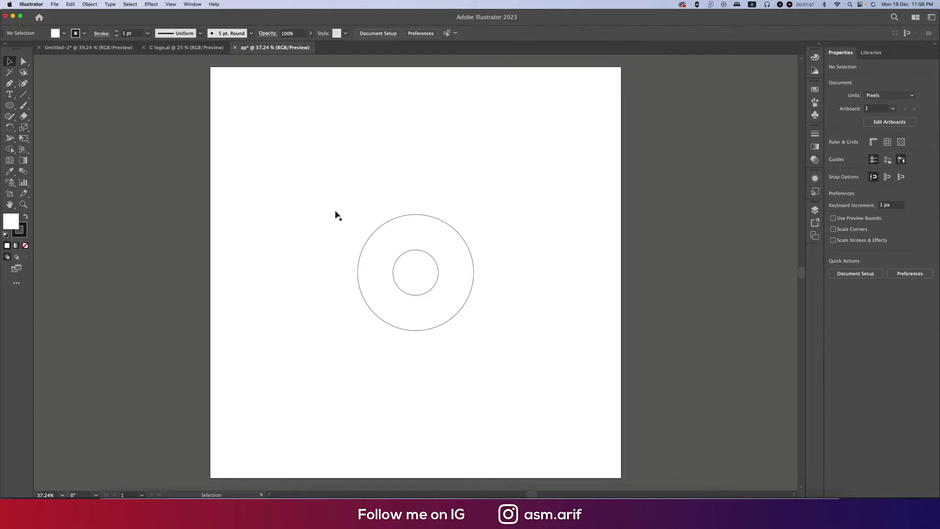
Scale up a copy of the small circle until it touches the outer circle
left_click(423, 253)
key("a")
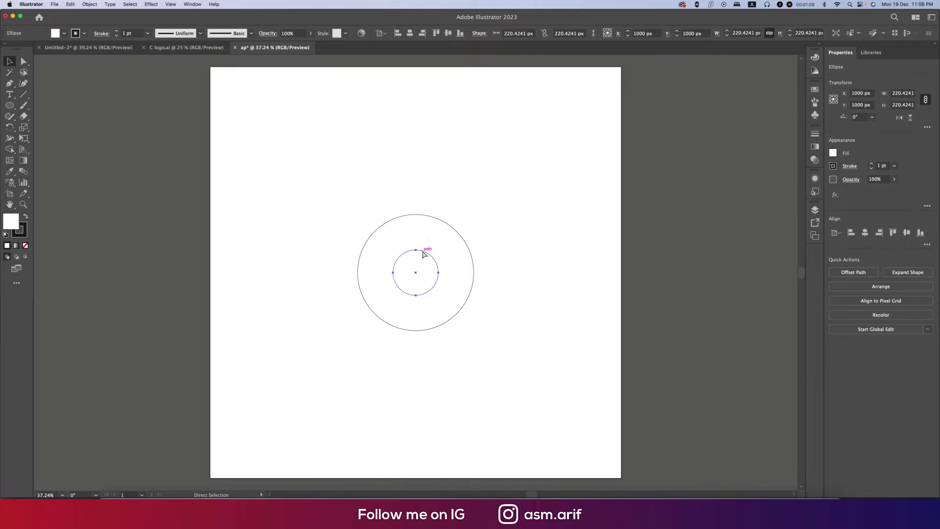
key("v")
left_click_drag(416, 250, 419, 219)
key("a")
key("cmd+z")
key("v")
left_click_drag(416, 249, 415, 215)
Set the fill of all three circles to None
left_click(307, 192)
left_click_drag(307, 192, 542, 369)
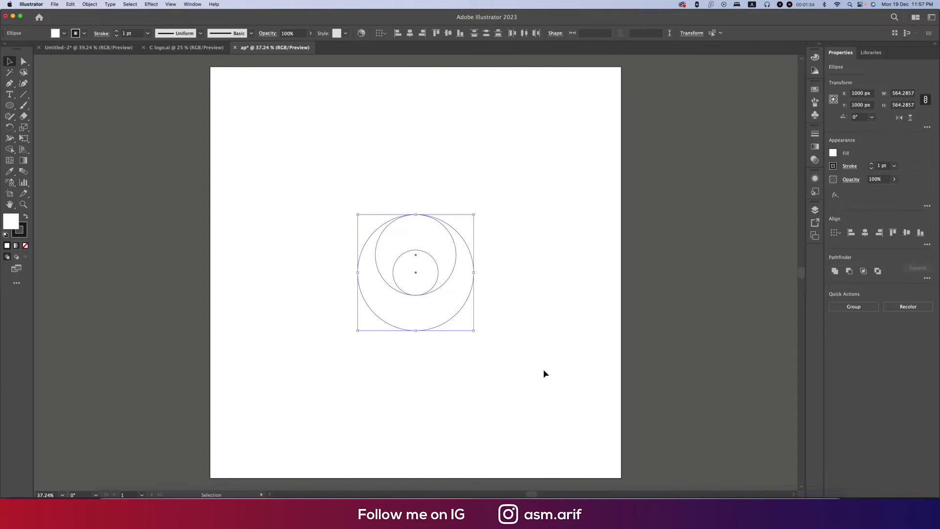
left_click(64, 35)
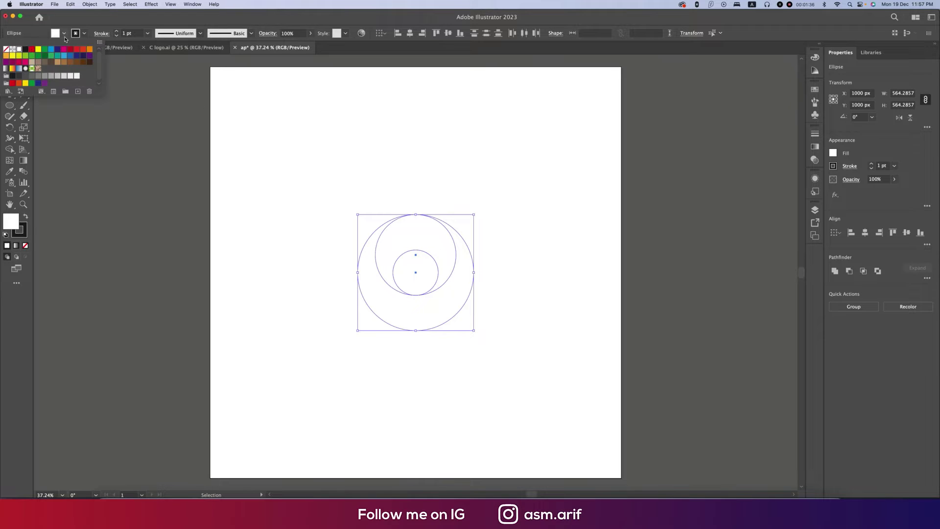
left_click(6, 49)
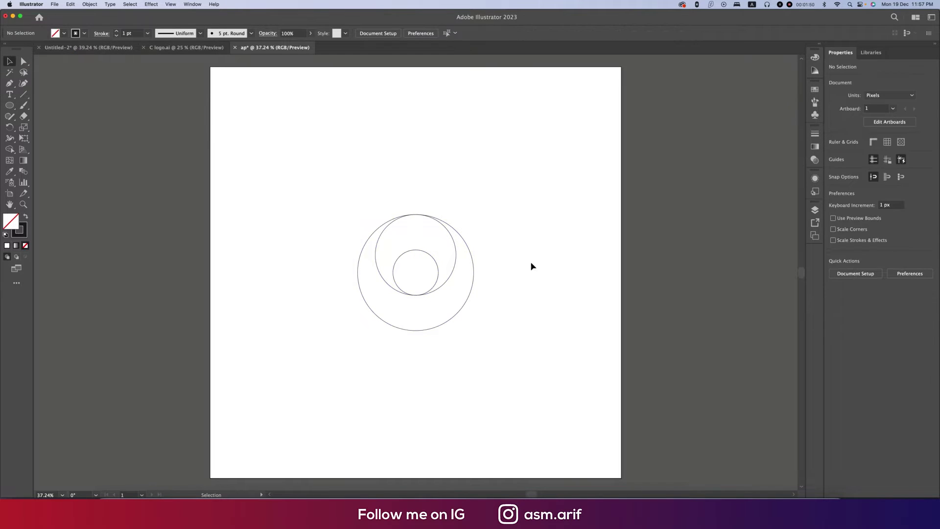
Shrink the circle set to about 392 px and place a copy diagonally down-left
left_click_drag(357, 194, 470, 362)
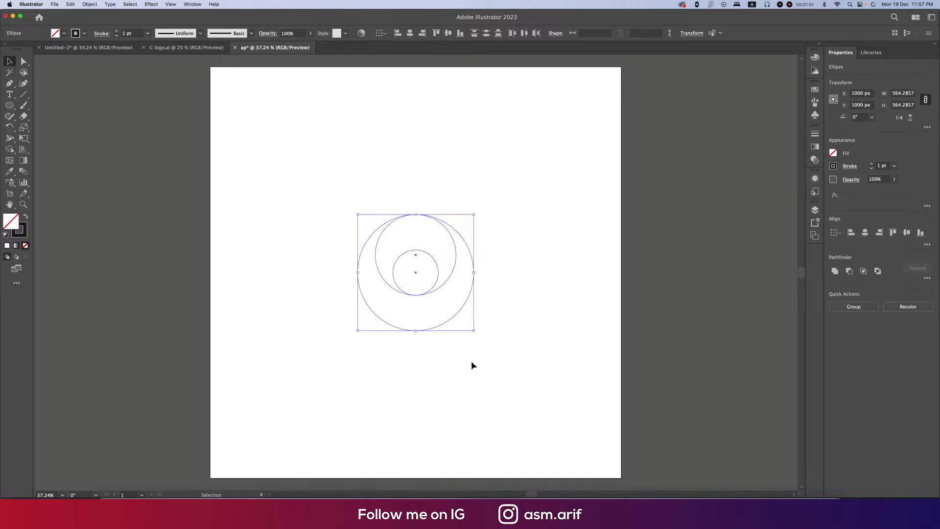
left_click_drag(417, 333, 416, 295)
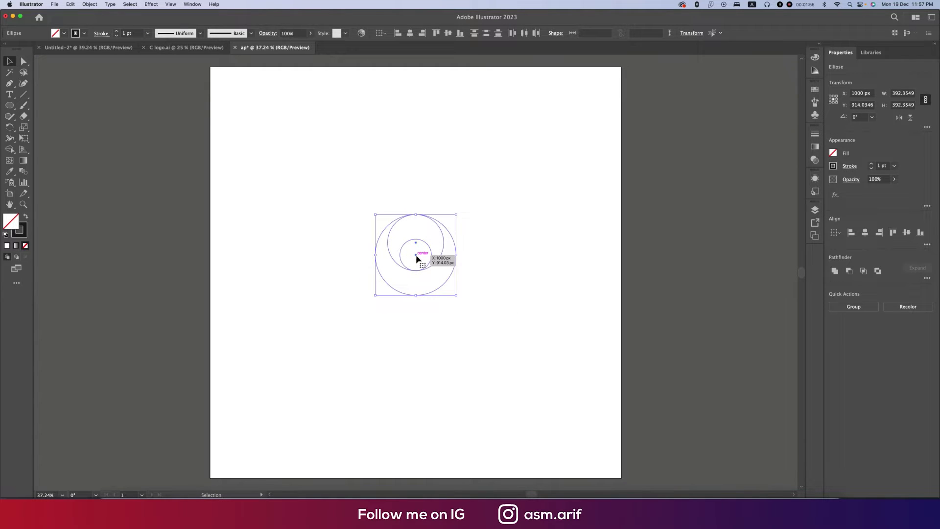
left_click_drag(416, 258, 362, 316)
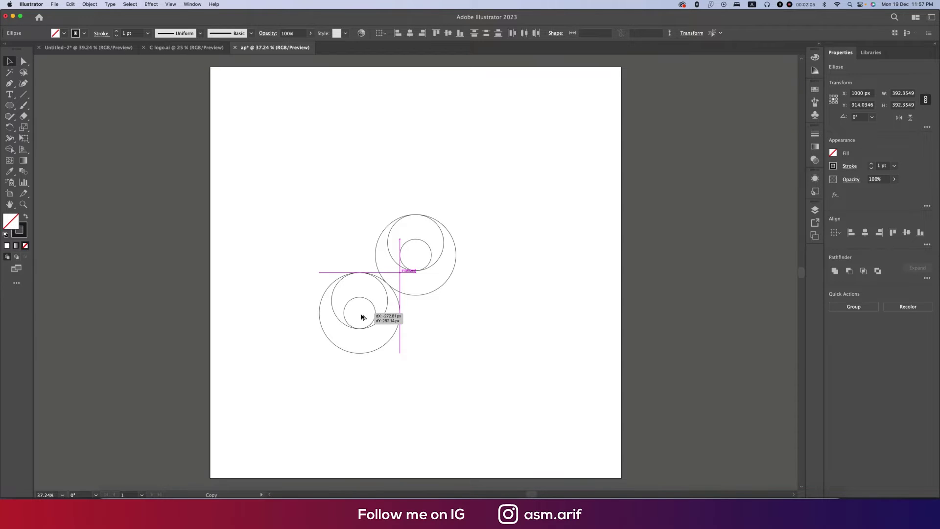
left_click_drag(362, 317, 361, 316)
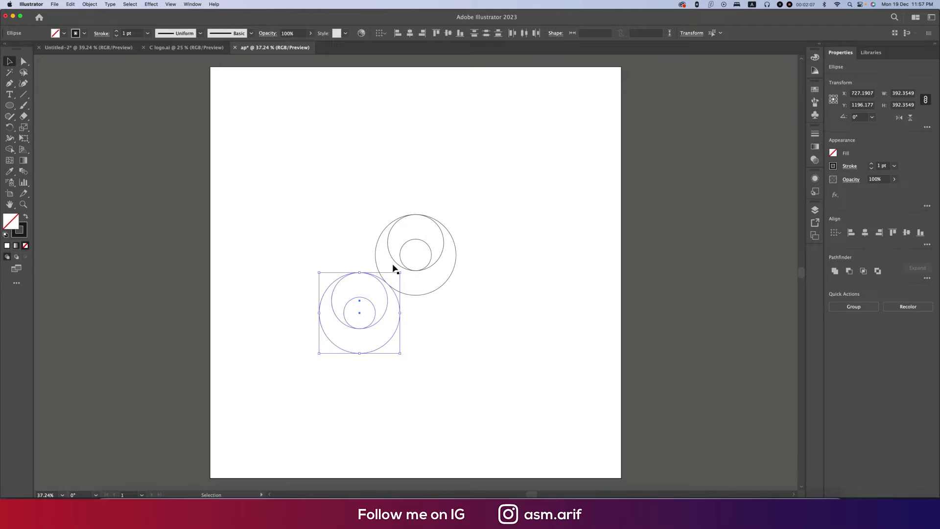
Turn on Snap to Point and Alt-drag a copy of the upper circle set into the 2×2 grid
left_click(171, 4)
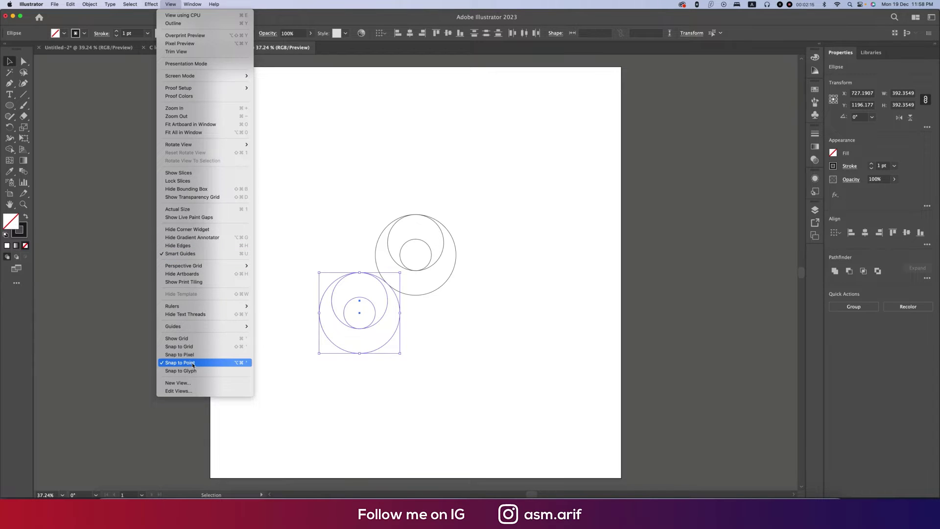
left_click(501, 328)
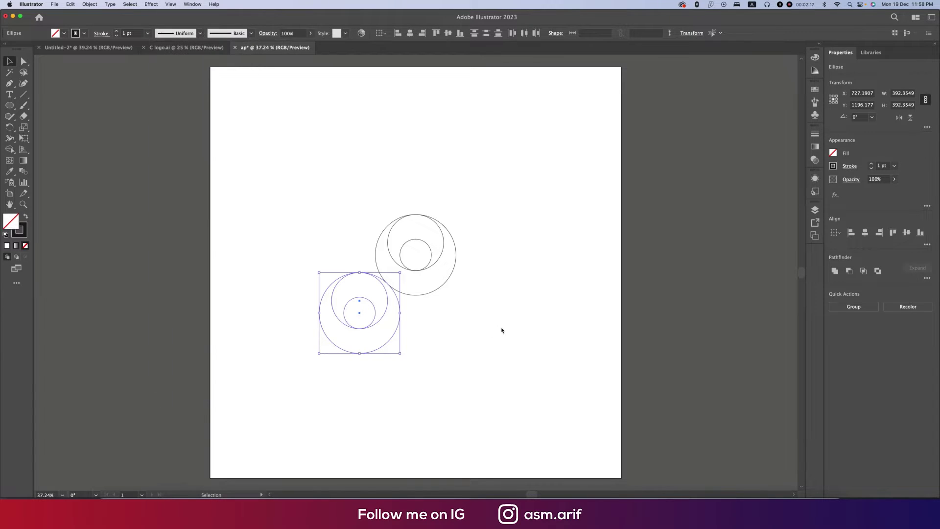
left_click(460, 286)
left_click(427, 248)
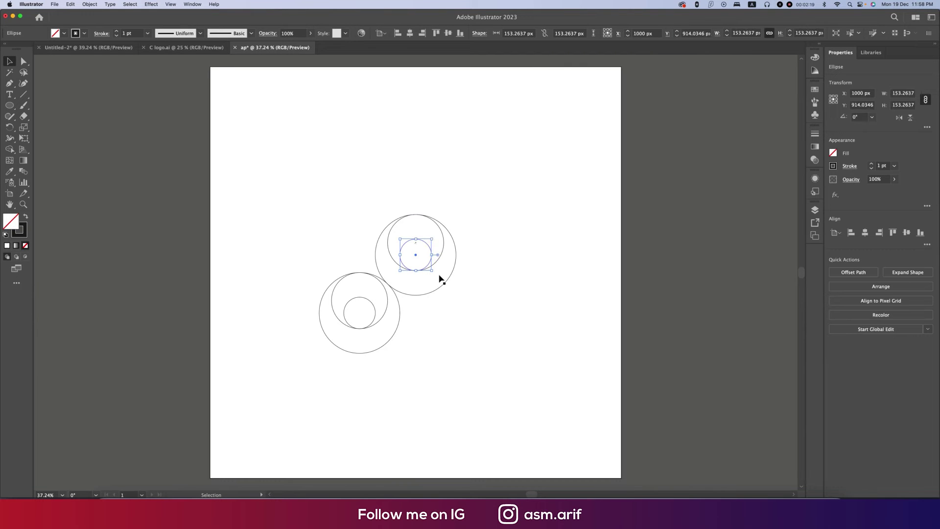
left_click(443, 289)
left_click(498, 292)
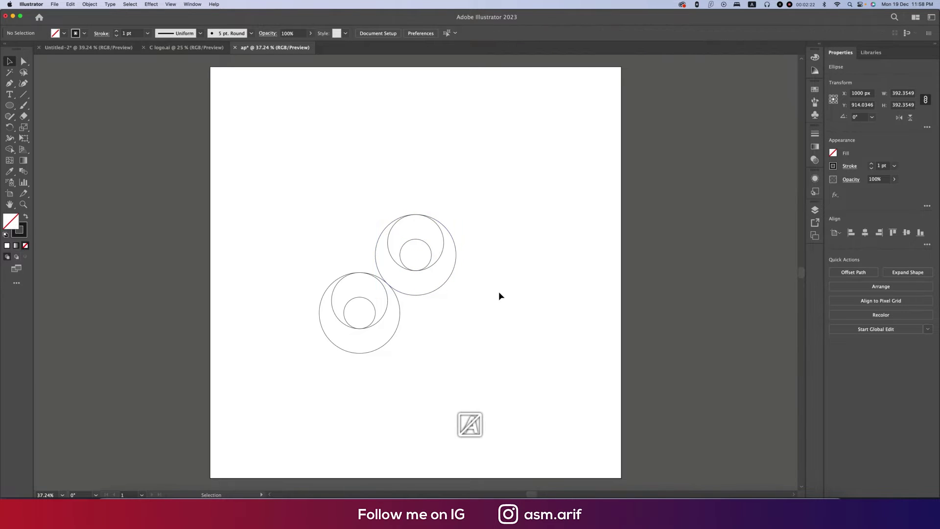
left_click(431, 254)
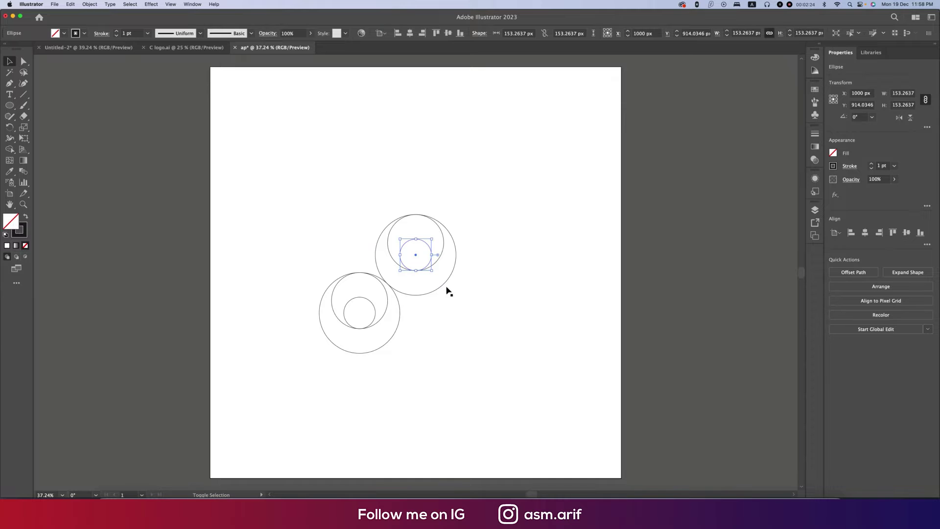
left_click(446, 284)
left_click_drag(447, 284, 394, 285)
Group all four circle sets with Cmd+G and align the group to the artboard's horizontal and vertical centre
left_click(493, 287)
left_click_drag(318, 191, 510, 362)
key("super+g")
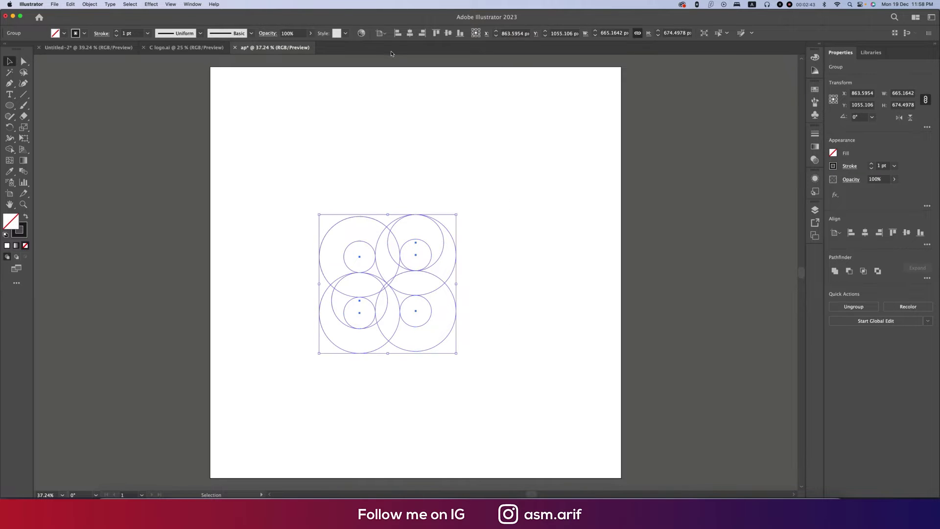
left_click(409, 33)
left_click(448, 33)
key("a")
key("v")
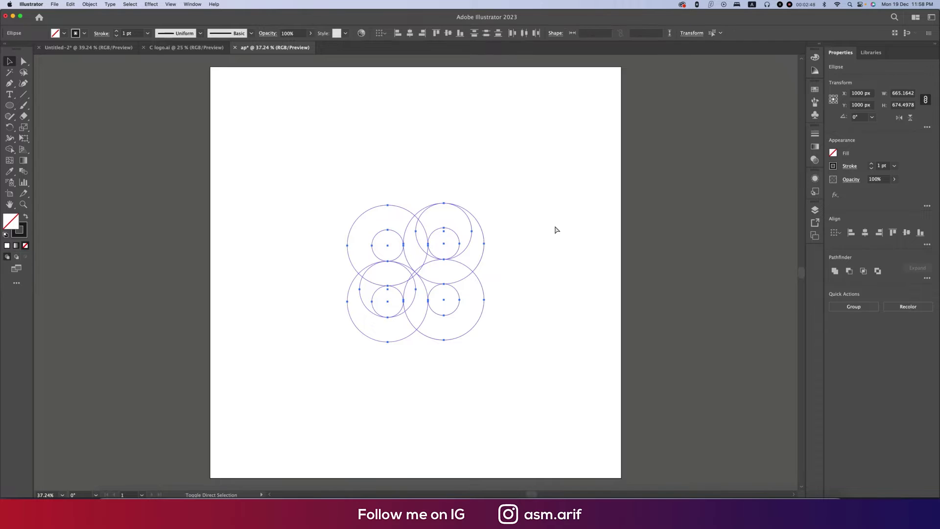
left_click(556, 229)
left_click_drag(314, 181, 537, 353)
left_click(537, 352)
key("backslash")
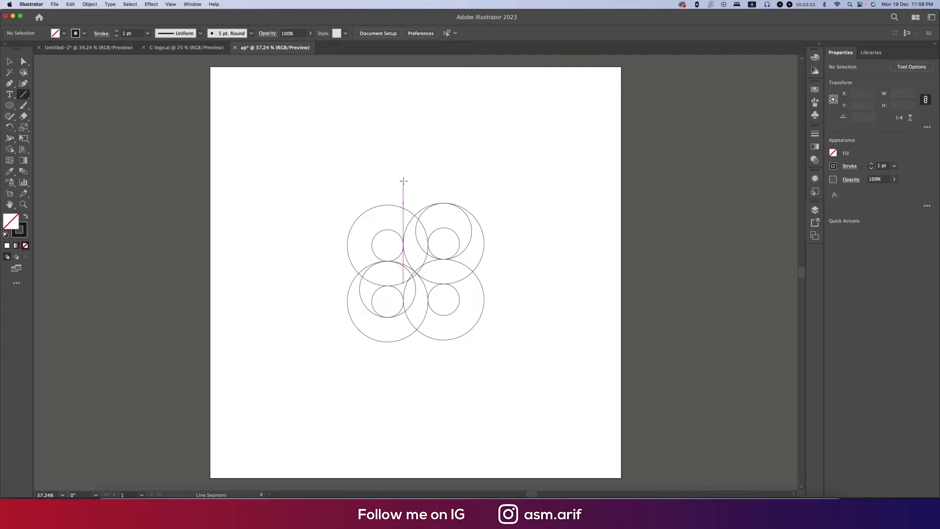
Draw four vertical lines down through the circle intersections, undoing a stray horizontal line
left_click_drag(403, 160, 404, 388)
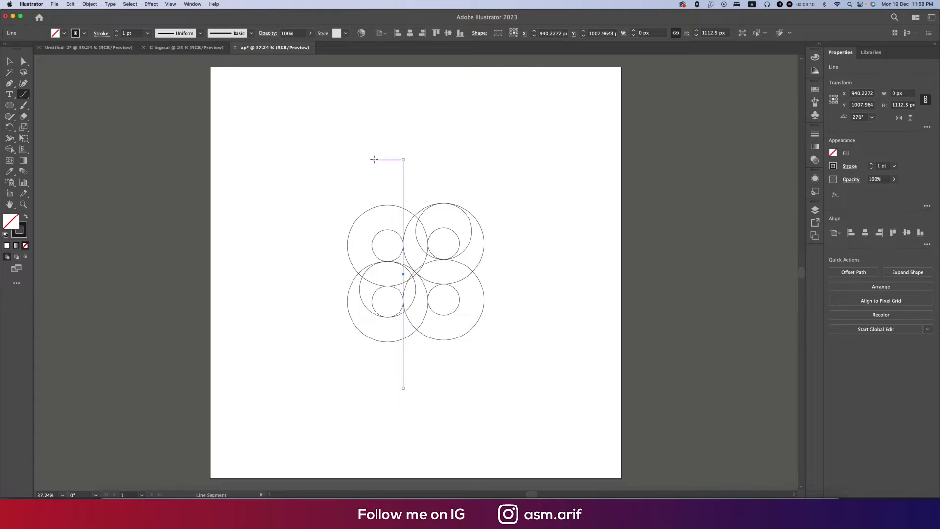
left_click_drag(373, 159, 385, 387)
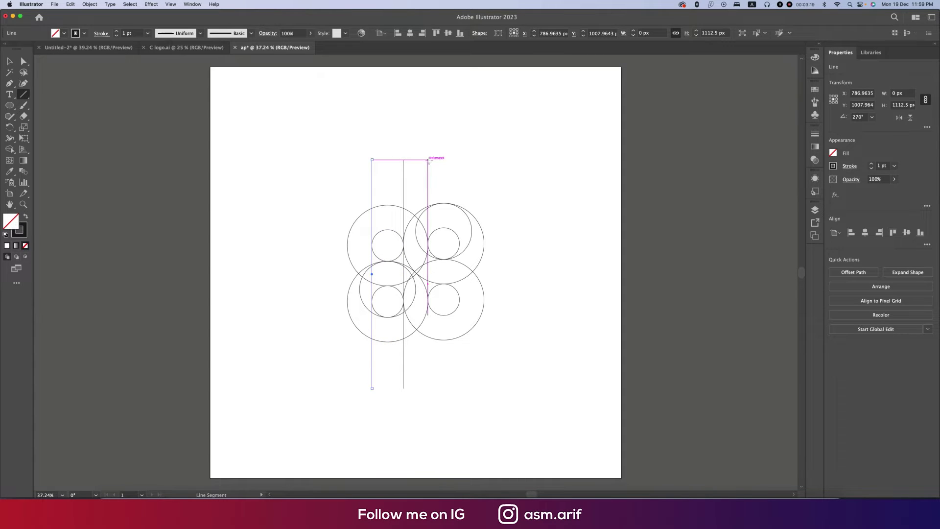
left_click_drag(427, 160, 440, 389)
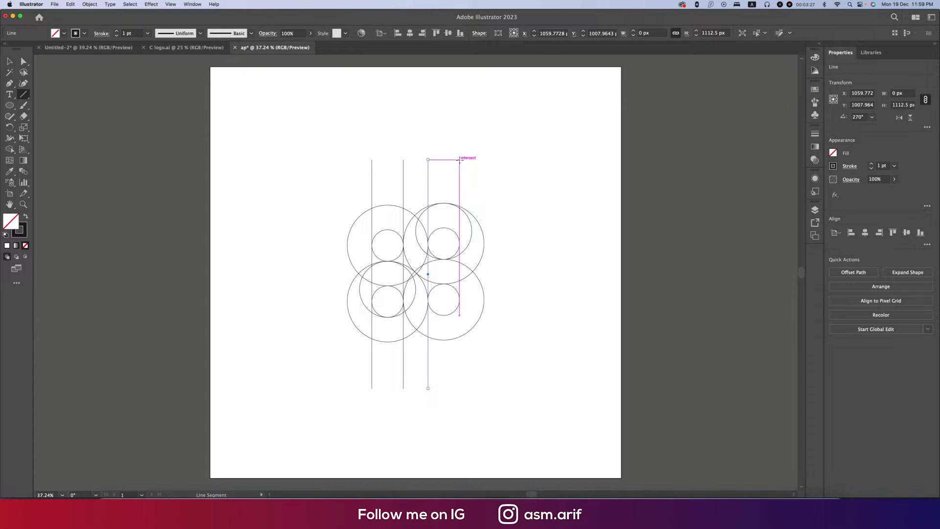
left_click_drag(459, 159, 459, 387)
left_click_drag(304, 229, 507, 238)
key("super+z")
Top-align the upper-left circles to the upper-right circle as key object
key("v")
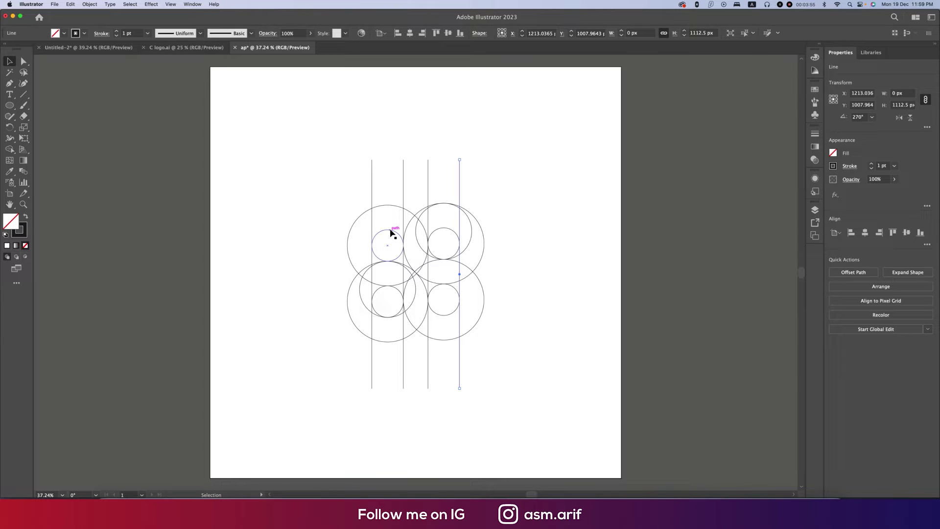
left_click(390, 229)
left_click(395, 205, "shift")
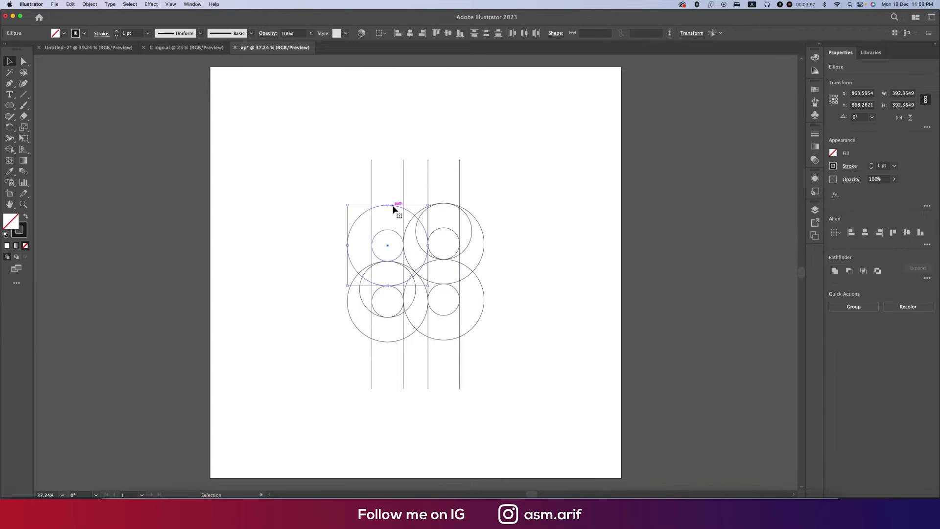
key("a")
left_click(485, 239, "shift")
key("v")
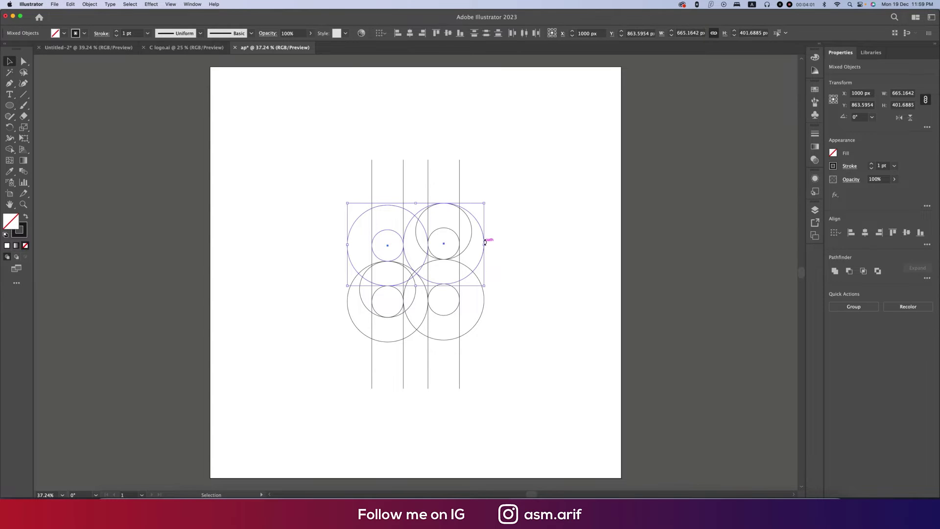
left_click(483, 241)
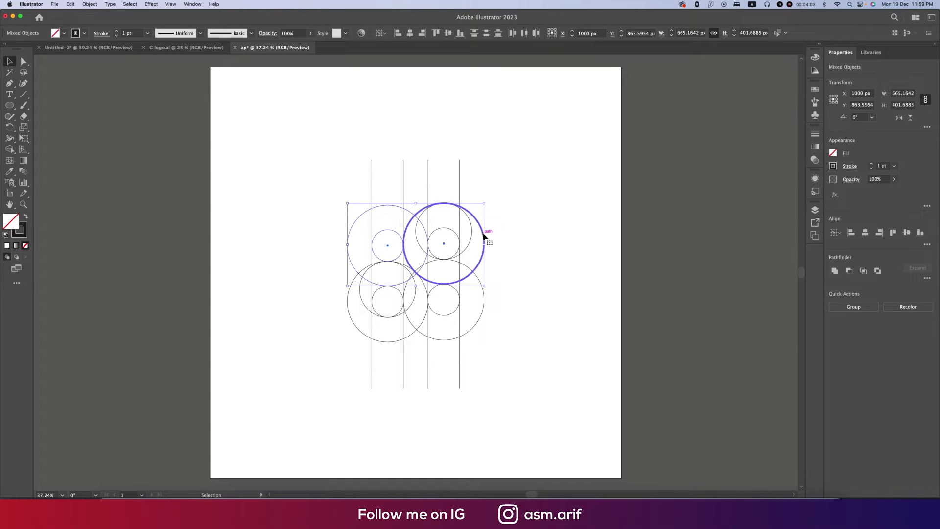
left_click(435, 33)
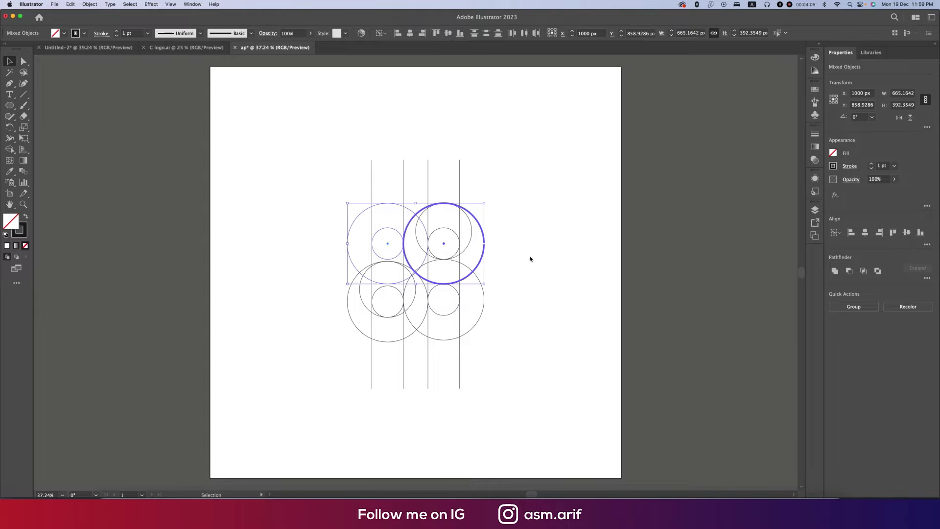
left_click(521, 289)
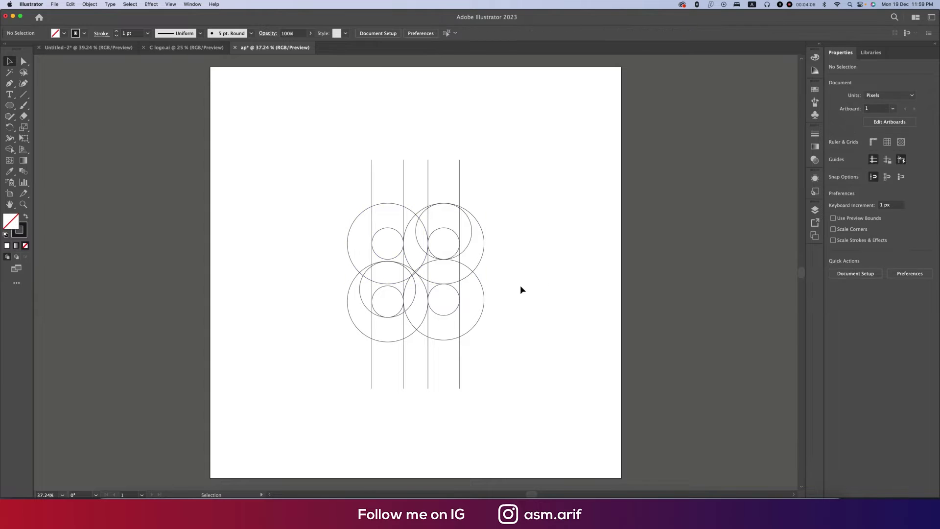
Group the lower-right circle pair and bottom-align it to the large lower-left circle
left_click(392, 318)
left_click(462, 311)
left_click(454, 312)
left_click(483, 316, "shift")
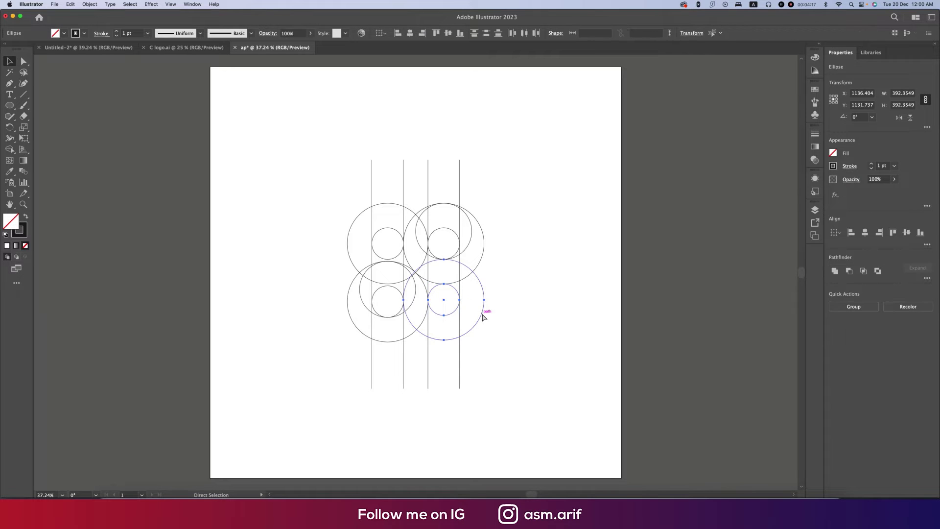
key("super+g")
left_click(395, 339, "shift")
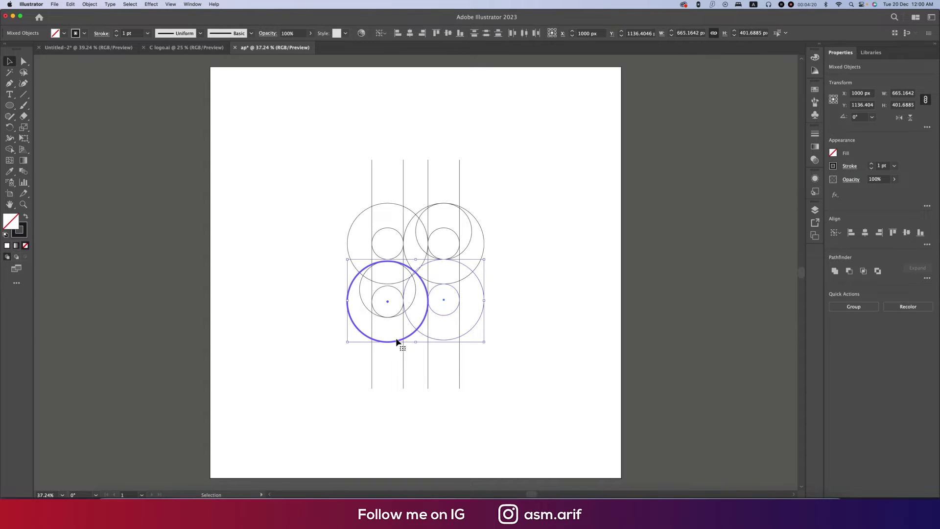
left_click(459, 33)
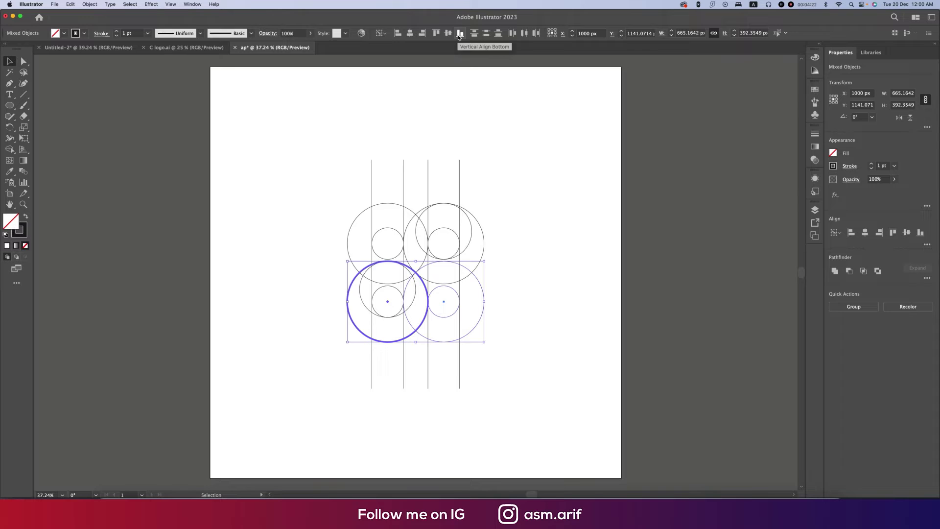
left_click(539, 241)
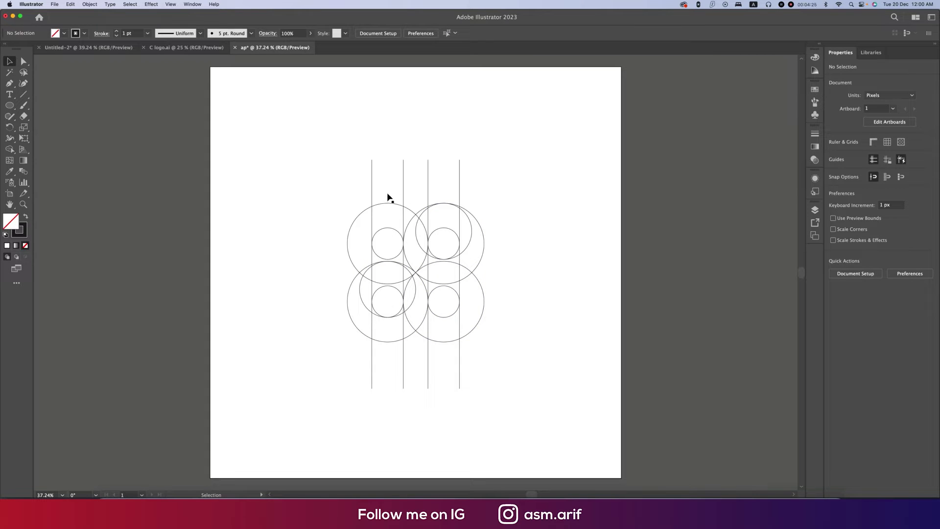
Nudge the upper circle group down slightly into alignment
left_click(389, 239)
key("super+1")
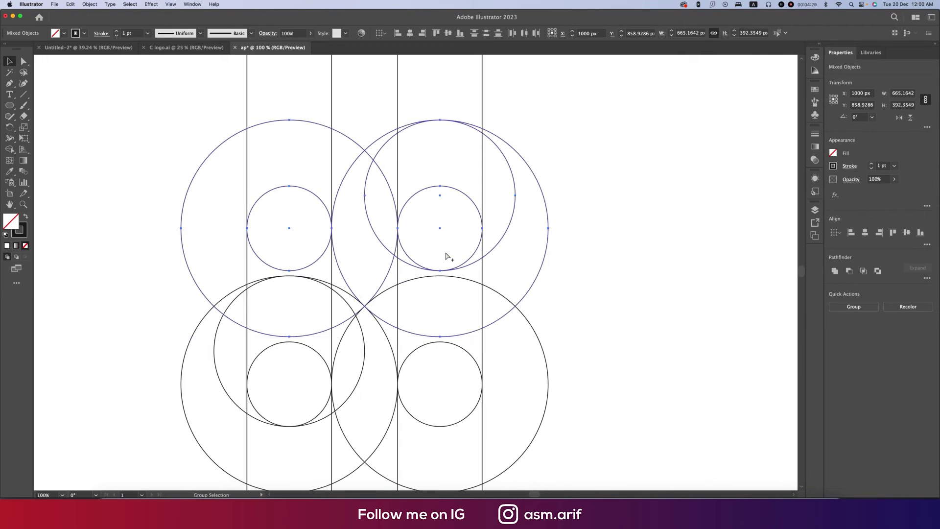
left_click_drag(449, 187, 450, 195)
key("super+minus")
key("super+minus")
left_click(613, 291)
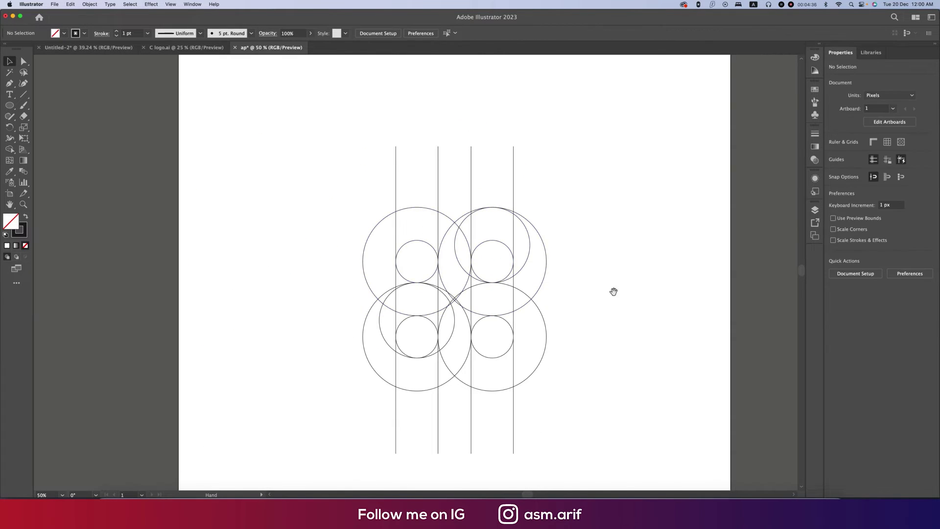
Draw four horizontal construction lines across the circle cluster and select all the artwork
left_click_drag(614, 291, 595, 271)
key("backslash")
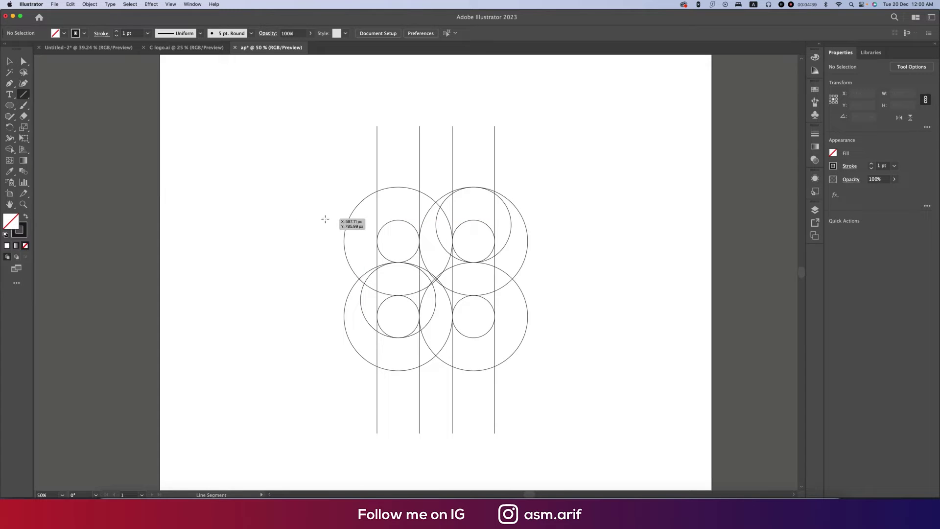
left_click_drag(301, 219, 588, 239)
left_click_drag(312, 262, 591, 273)
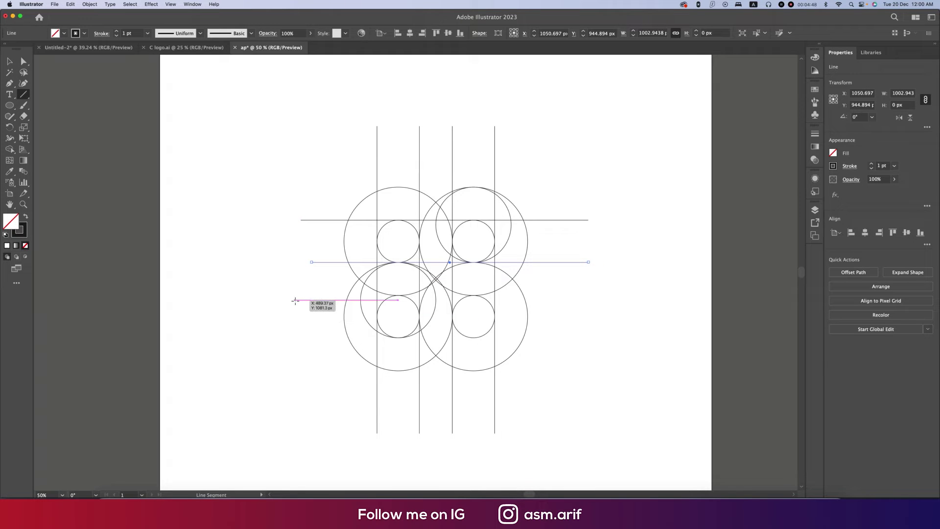
mouse_move(298, 296)
left_mouse_down()
mouse_move(587, 295)
mouse_move(590, 315)
left_mouse_up()
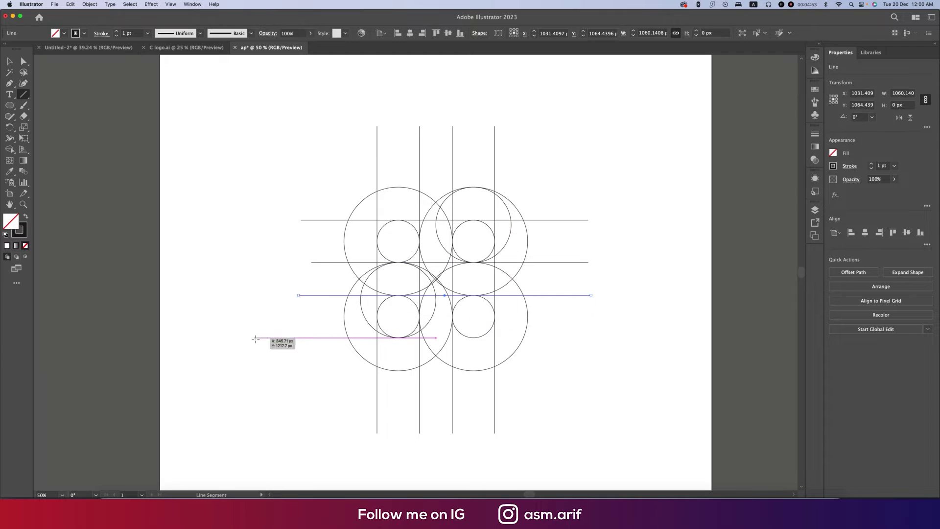
left_click_drag(294, 337, 579, 350)
key("v")
left_click_drag(262, 115, 665, 433)
left_click_drag(9, 149, 36, 154)
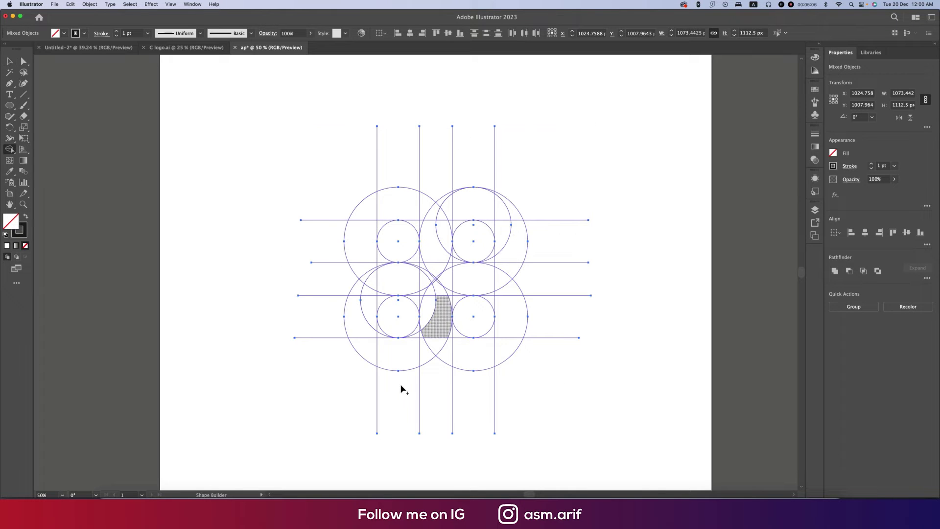
Move the lower-left medium circle down-left against the large circle's left edge, then select everything
key("v")
left_click(632, 382)
left_click(433, 316)
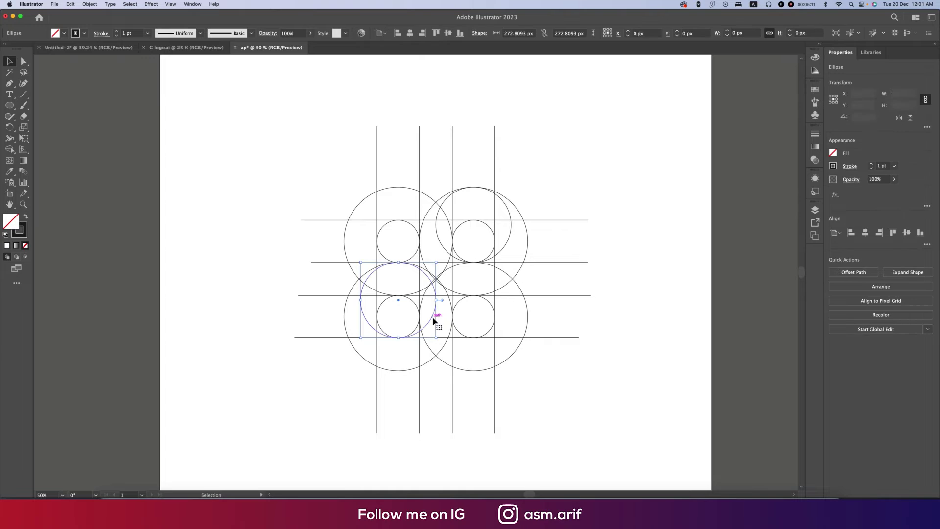
left_click_drag(365, 319, 348, 336)
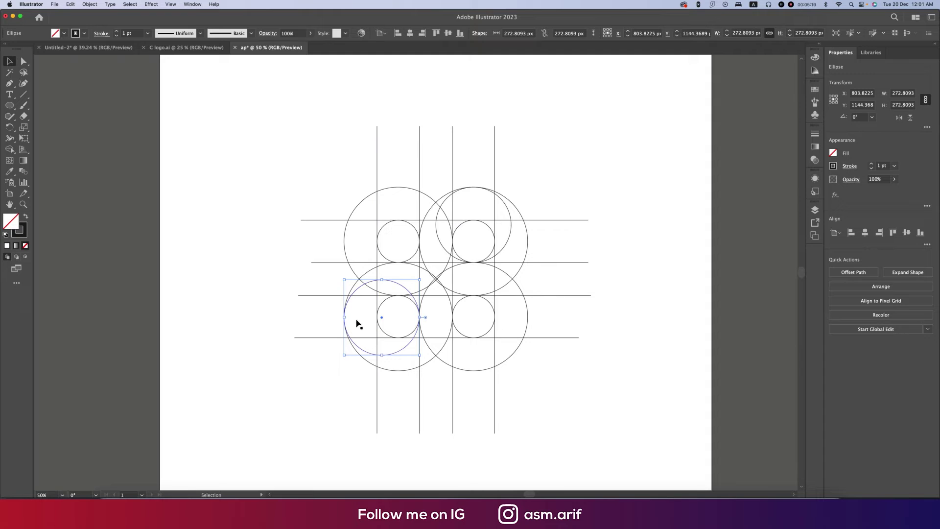
left_click(266, 189)
key("super+a")
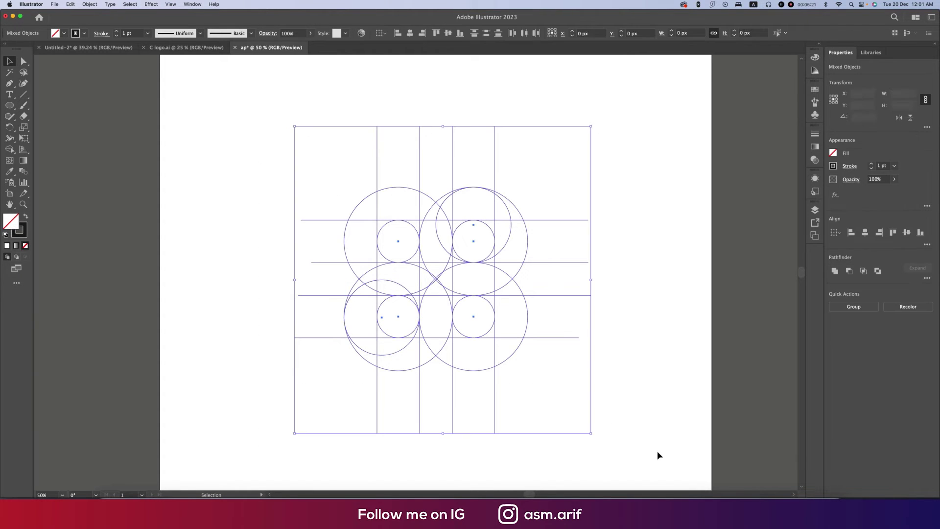
left_click(9, 149)
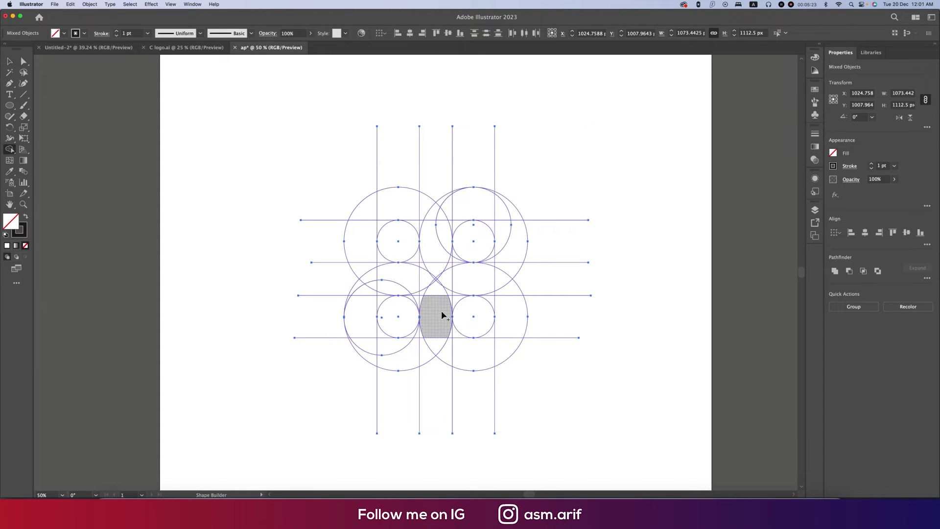
Merge the lower-left crescent and sliver regions into one black-filled hook shape
mouse_move(363, 357)
left_mouse_down()
mouse_move(417, 360)
mouse_move(437, 313)
left_mouse_up()
left_click(24, 217)
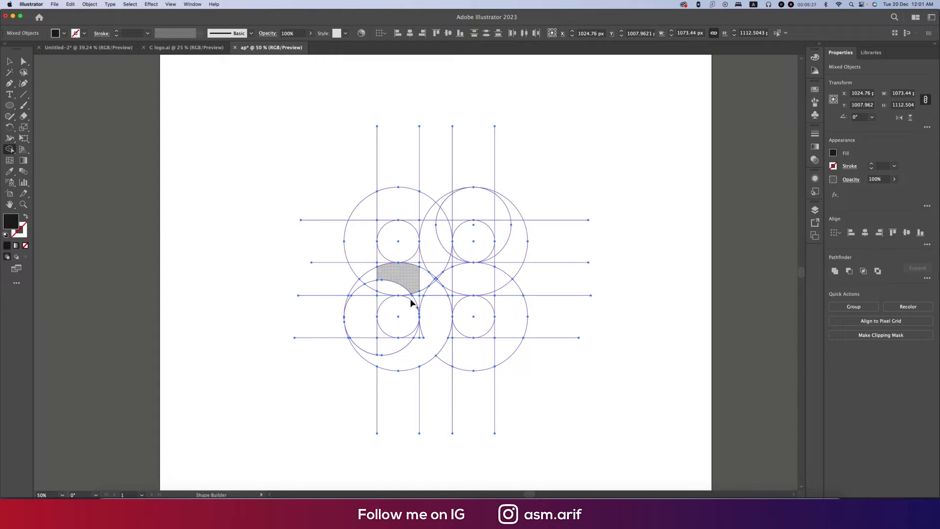
left_click(426, 329)
scroll(443, 337, "up", 3)
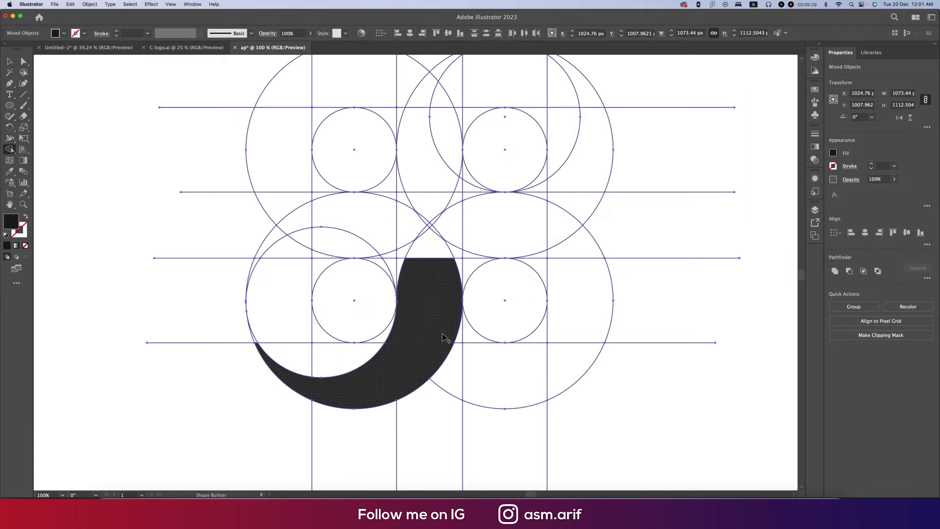
left_click_drag(431, 304, 440, 349)
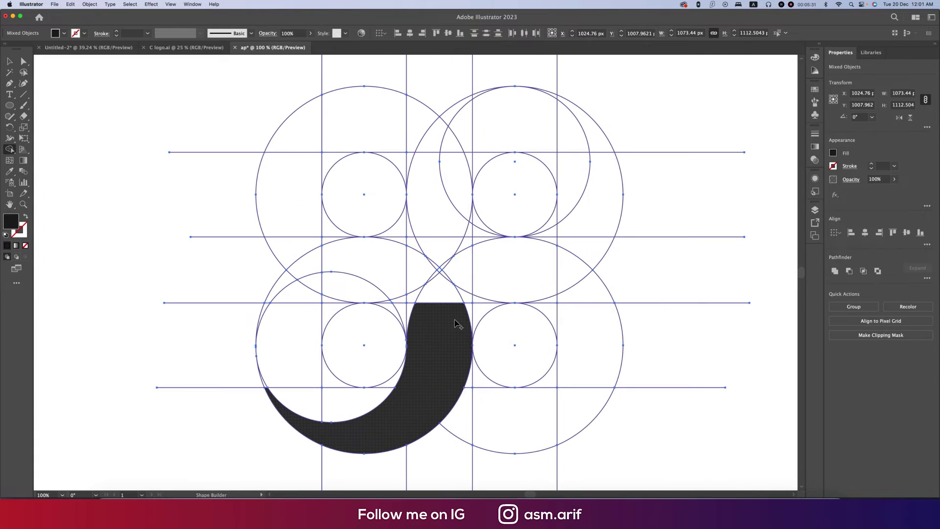
left_click_drag(412, 311, 440, 364)
scroll(419, 275, "up", 3)
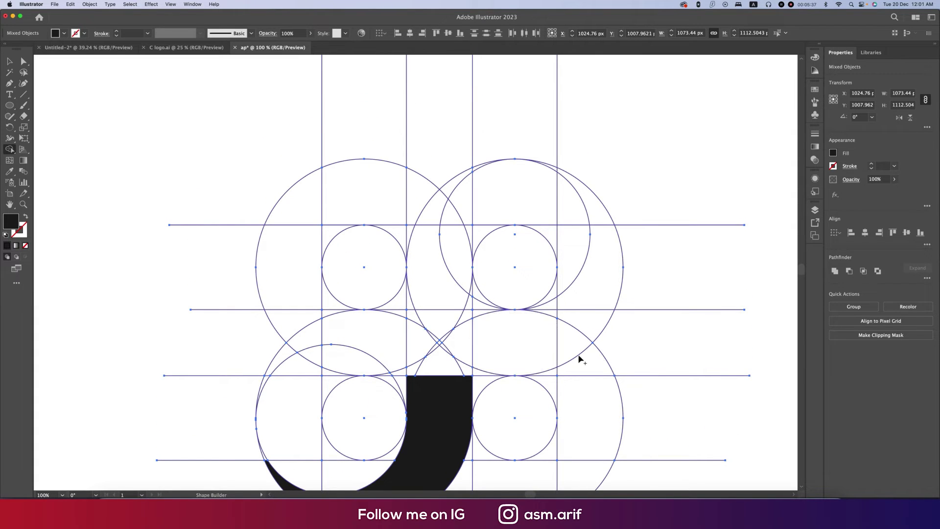
left_click_drag(411, 310, 468, 307)
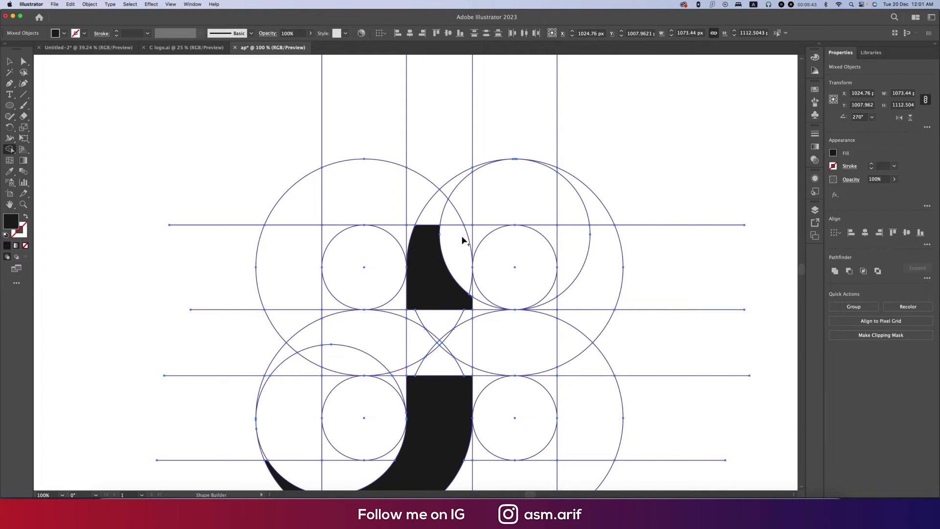
Merge the upper regions into the p's black curved bowl, including the small triangular hole
left_click_drag(467, 299, 459, 255)
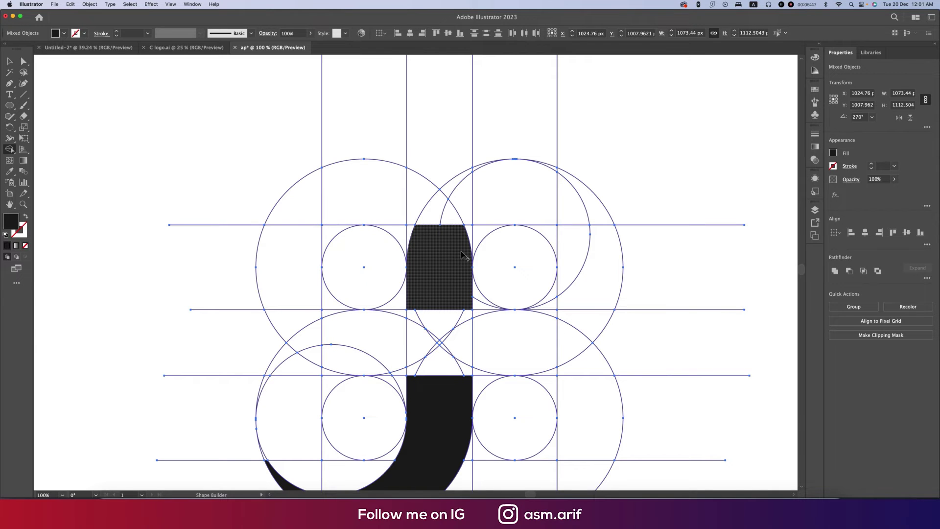
left_click(461, 255)
mouse_move(460, 255)
left_mouse_down()
mouse_move(477, 235)
mouse_move(456, 248)
mouse_move(433, 215)
left_mouse_up()
mouse_move(475, 182)
left_mouse_down()
mouse_move(484, 190)
mouse_move(478, 179)
left_mouse_up()
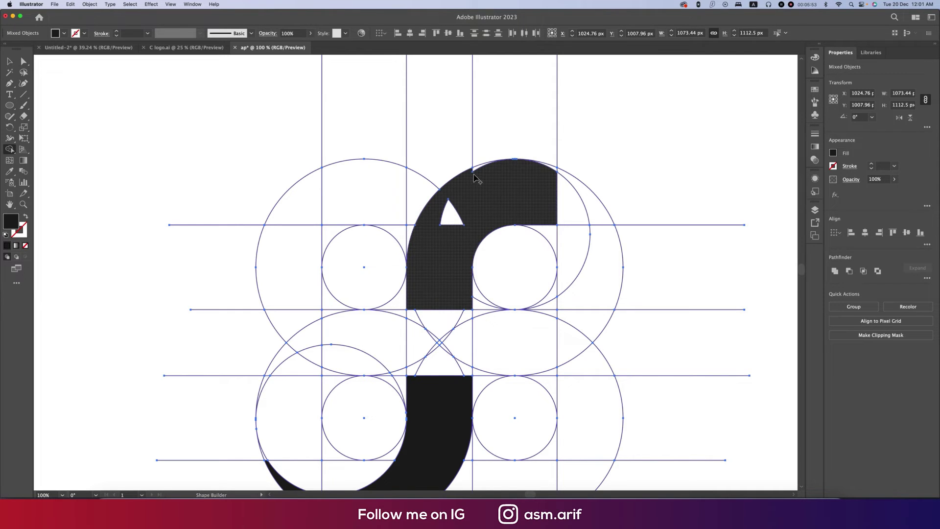
left_click(451, 215)
left_click_drag(566, 259, 552, 287)
key("super+z")
mouse_move(553, 225)
left_mouse_down()
mouse_move(566, 271)
mouse_move(558, 295)
left_mouse_up()
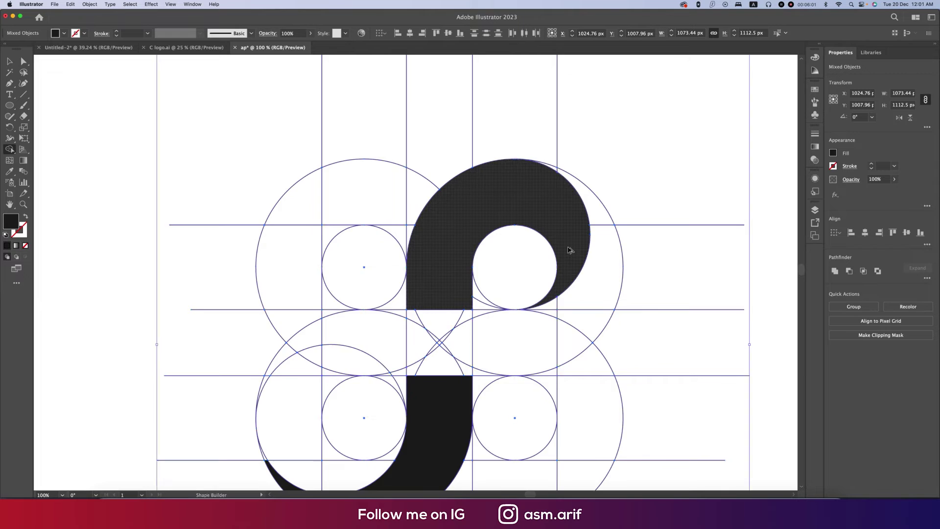
scroll(569, 250, "down", 1)
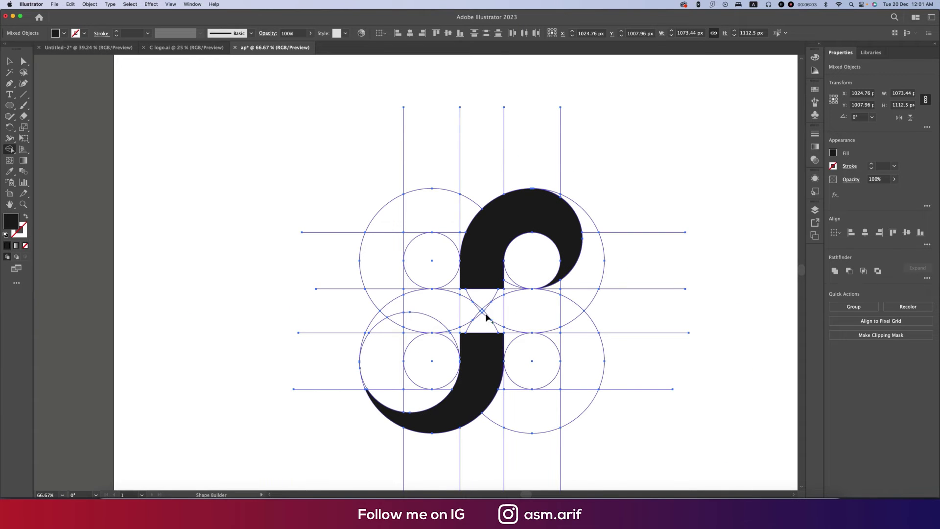
scroll(569, 274, "up", 1)
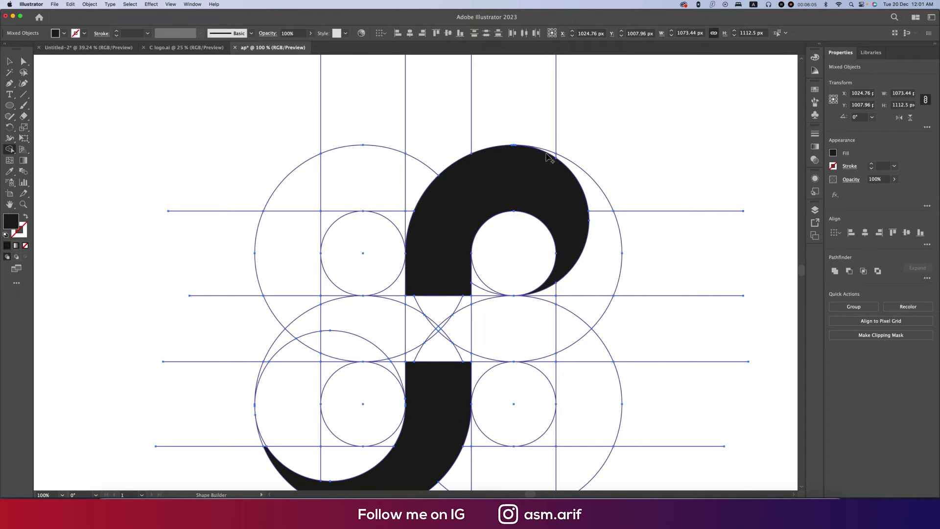
Merge the top-right region, middle notch and band into the black right bowl with Shape Builder
left_click(574, 170)
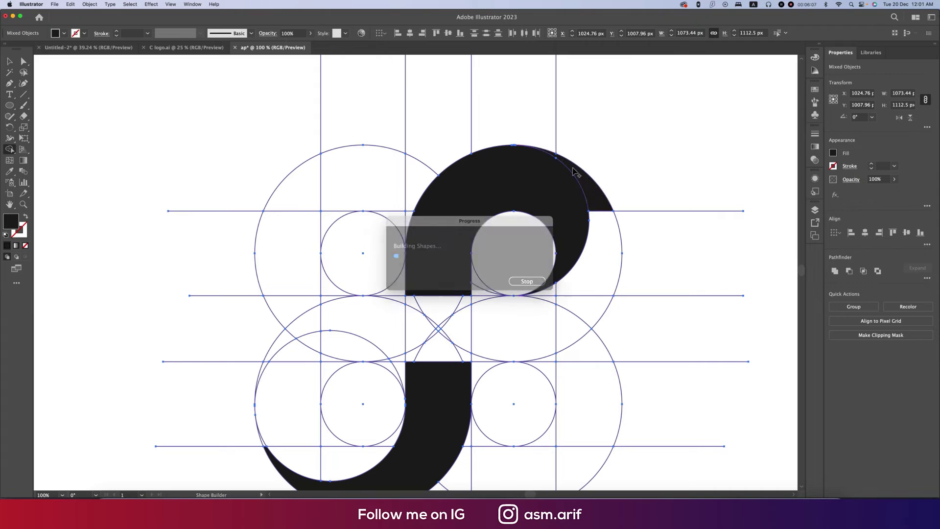
mouse_move(598, 212)
left_mouse_down()
mouse_move(584, 316)
mouse_move(527, 358)
left_mouse_up()
mouse_move(564, 289)
left_mouse_down()
mouse_move(526, 317)
mouse_move(539, 315)
mouse_move(505, 319)
mouse_move(492, 302)
mouse_move(458, 303)
mouse_move(497, 357)
mouse_move(379, 356)
left_mouse_up()
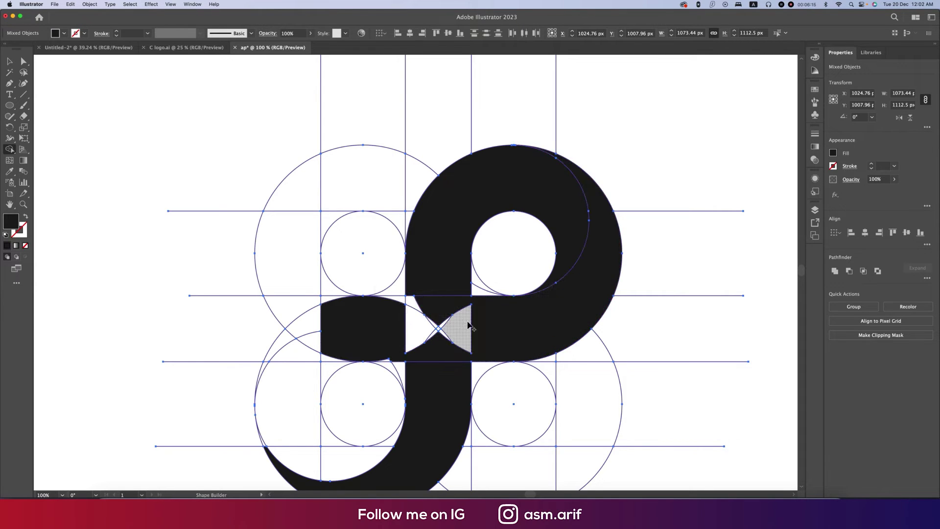
left_click(435, 335)
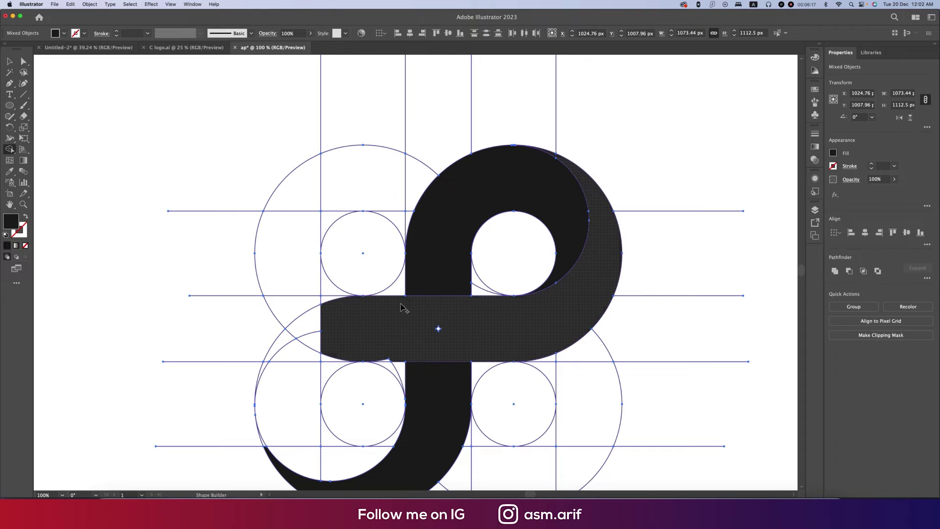
left_click_drag(393, 359, 338, 323)
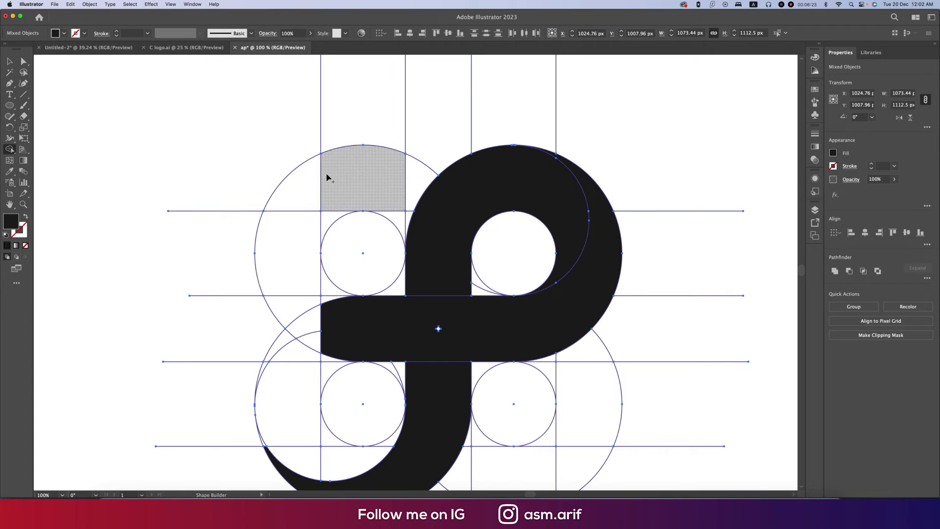
mouse_move(306, 252)
left_mouse_down()
mouse_move(318, 290)
mouse_move(344, 314)
mouse_move(301, 290)
mouse_move(341, 339)
mouse_move(311, 331)
mouse_move(311, 339)
mouse_move(345, 352)
left_mouse_up()
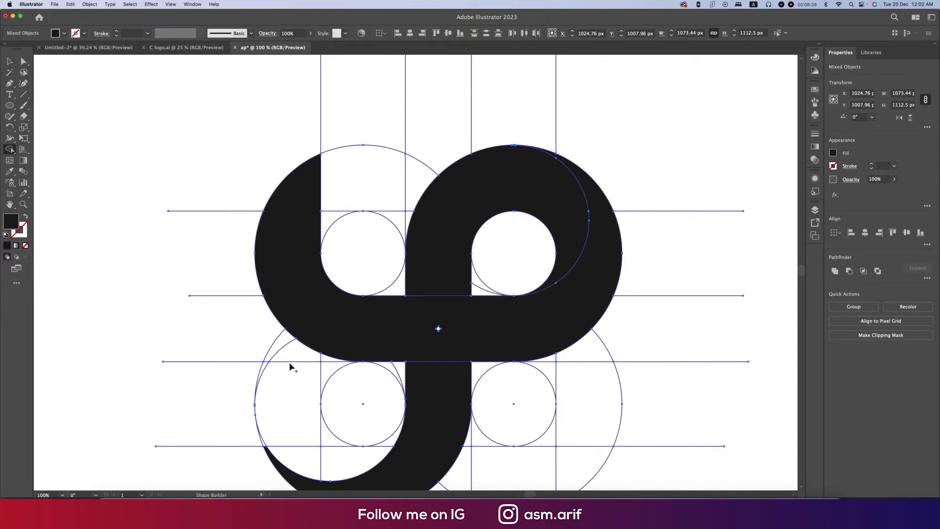
Add the sliver, lower-left quadrant and regions below the small lower circle to the black shape
scroll(304, 350, "down", 3)
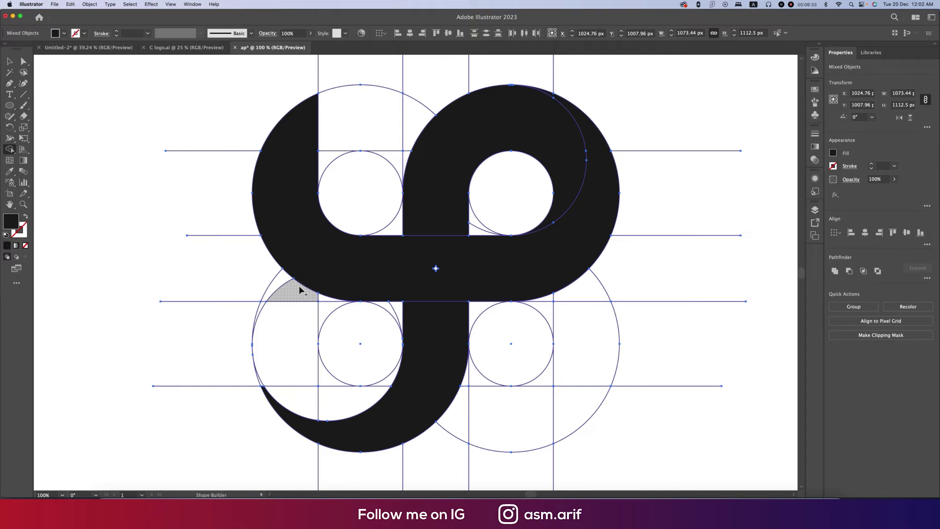
left_click(314, 319)
mouse_move(315, 319)
left_mouse_down()
mouse_move(309, 296)
mouse_move(293, 302)
mouse_move(299, 326)
left_mouse_up()
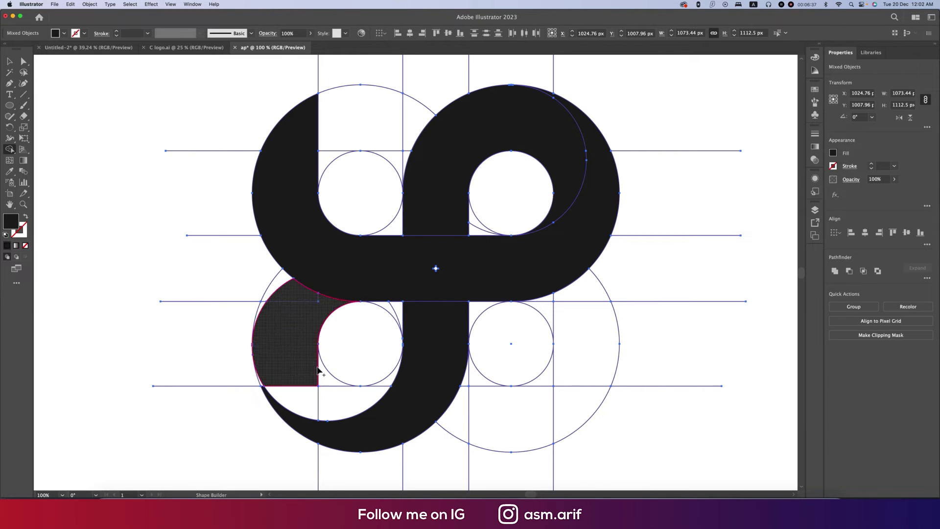
mouse_move(315, 373)
left_mouse_down()
mouse_move(347, 400)
mouse_move(295, 378)
mouse_move(333, 409)
mouse_move(384, 389)
left_mouse_up()
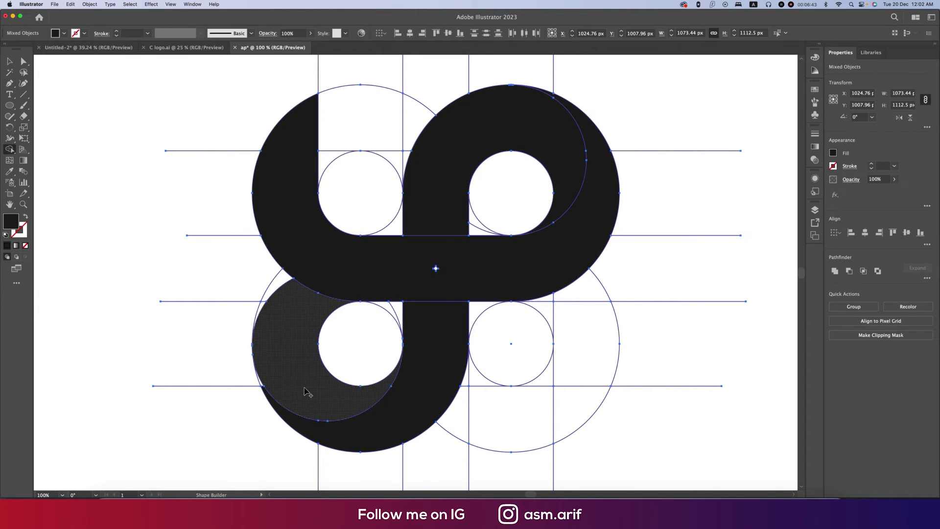
scroll(258, 385, "up", 5)
scroll(289, 389, "down", 6)
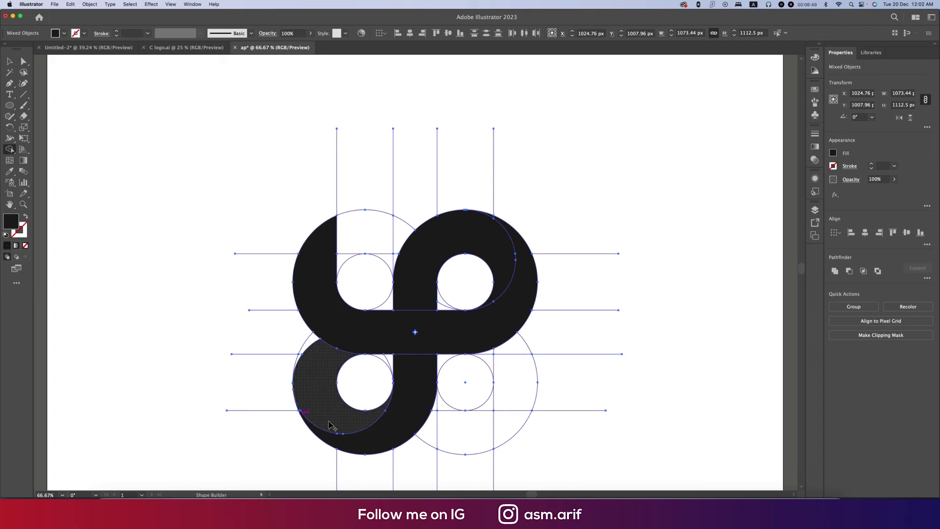
scroll(389, 392, "up", 3)
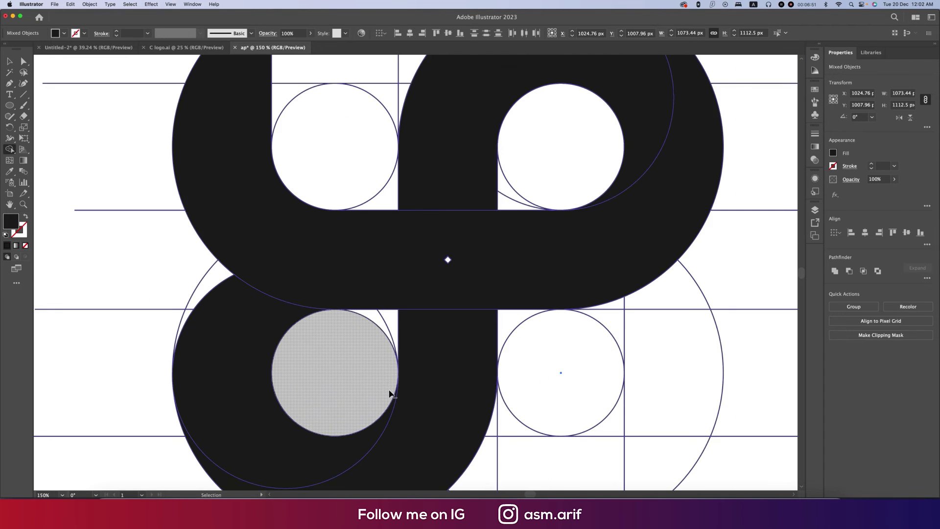
scroll(389, 393, "down", 2)
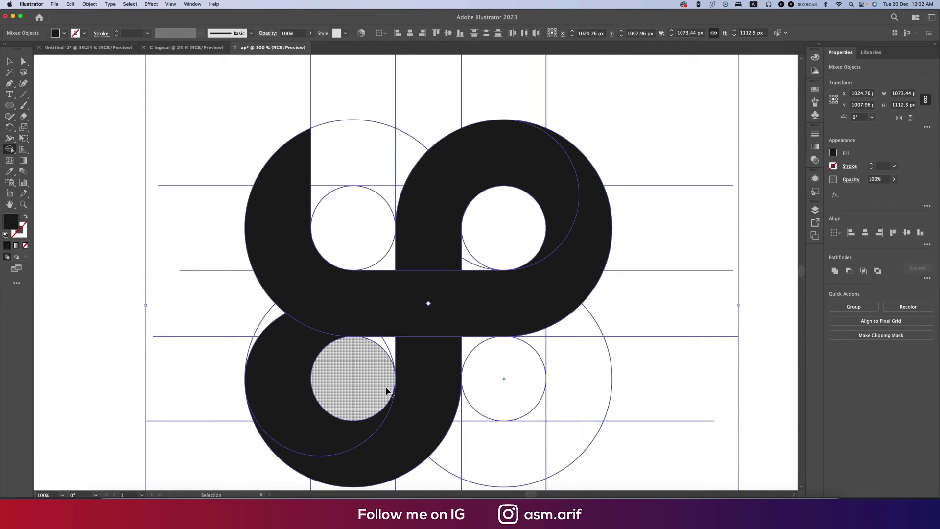
scroll(387, 392, "down", 1)
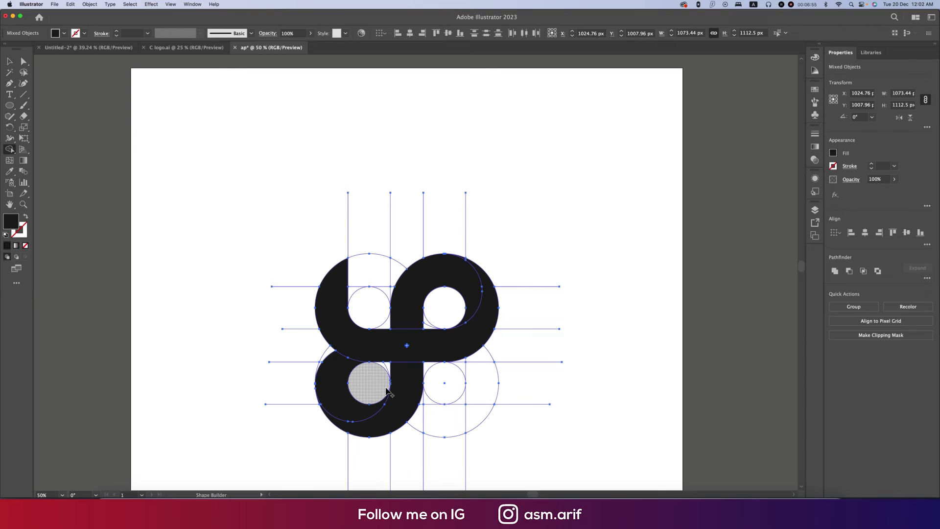
Magic Wand-select the guide paths and delete them, then undo the deletion
key("y")
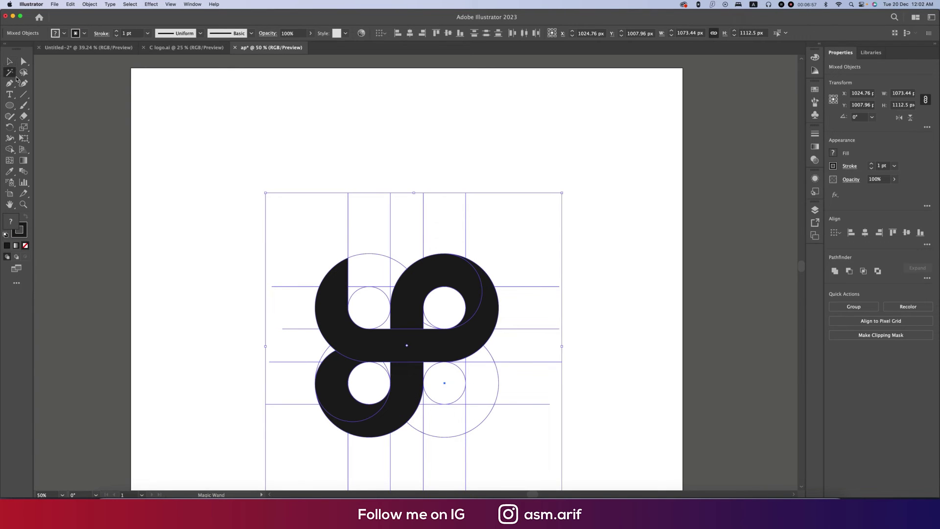
left_click(390, 200)
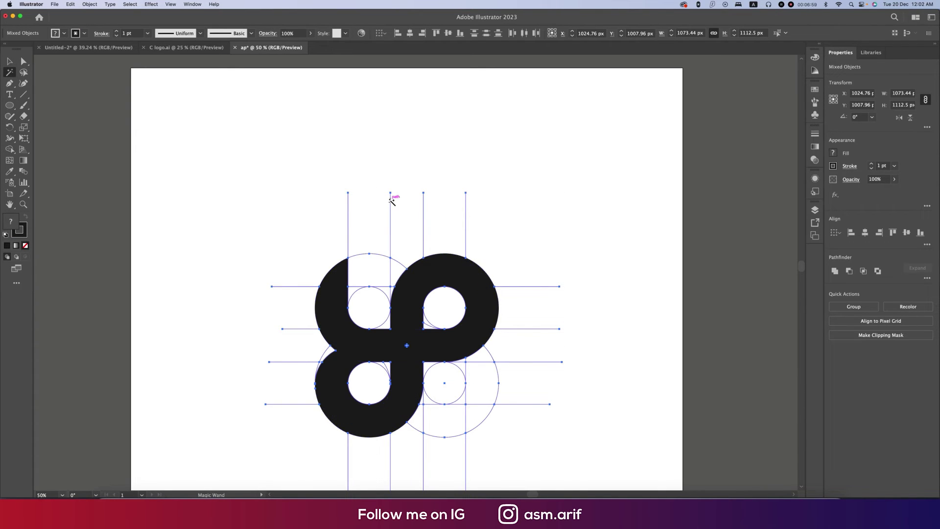
key("Delete")
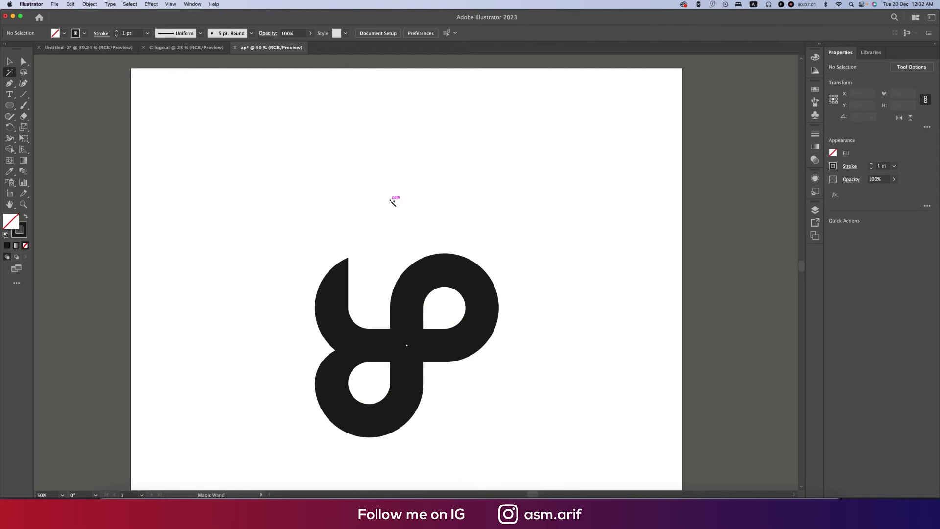
key("super+z")
Give the black shape a black fill with no stroke and Shape Builder-merge the remaining regions into it
left_click(406, 345, "shift")
key("super+equal")
key("super+equal")
key("super+equal")
key("super+equal")
key("super+equal")
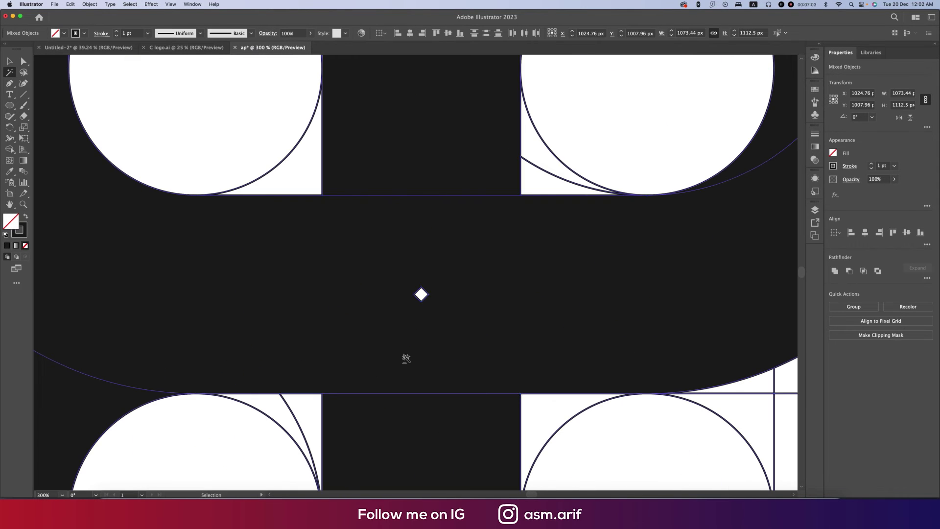
key("super+minus")
key("super+minus")
key("super+minus")
left_click(413, 300, "shift")
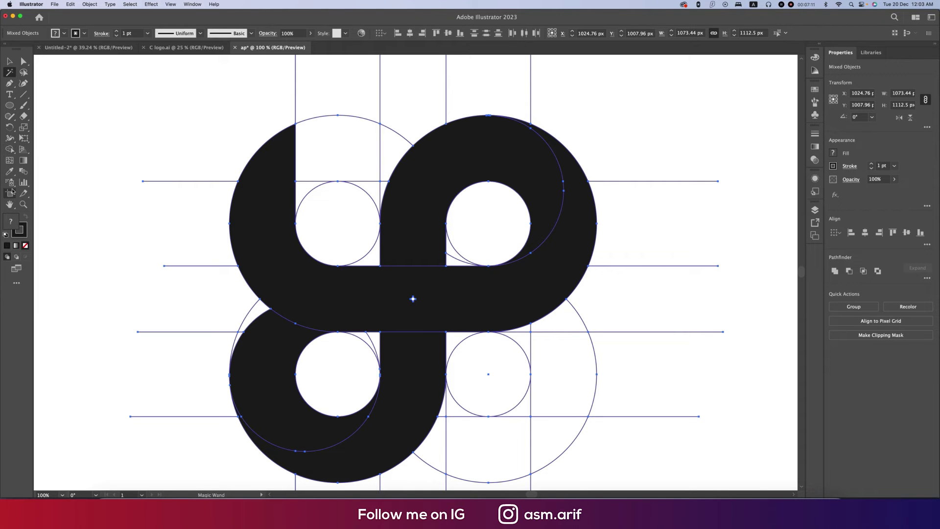
left_click(9, 149)
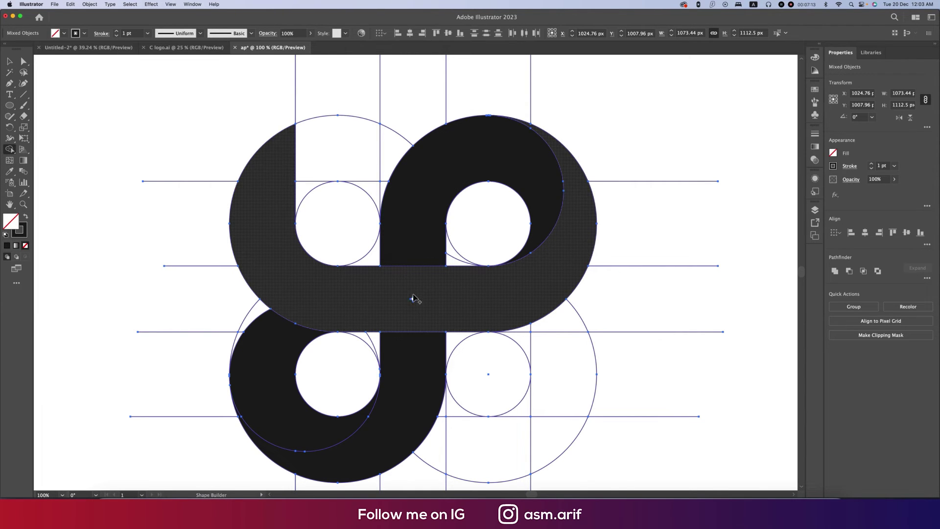
left_click(25, 216)
left_click(451, 279)
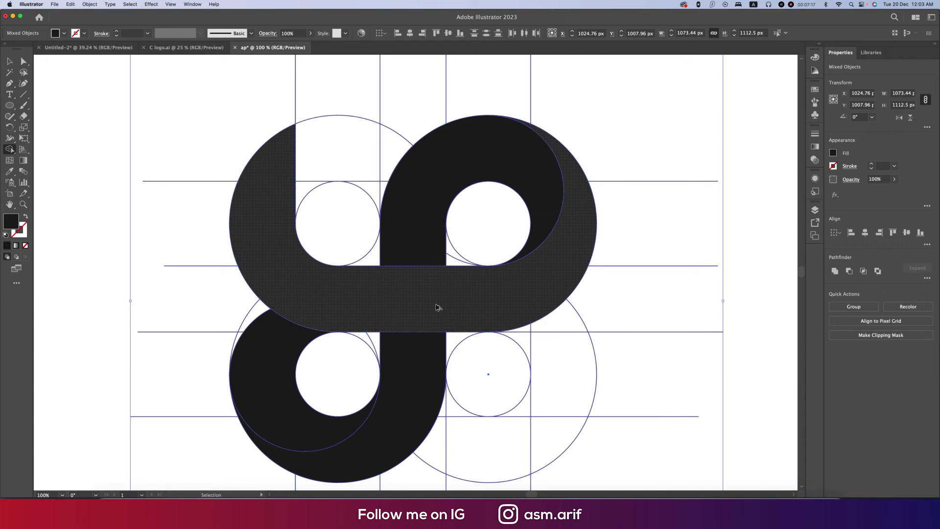
key("super+0")
Magic Wand-select all the construction guides and delete them
left_click(10, 61)
left_click(130, 143)
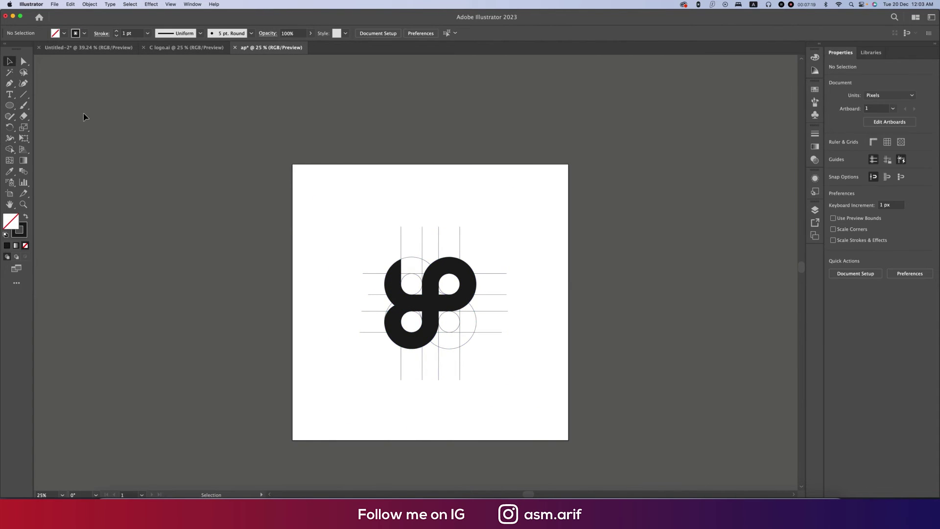
left_click(9, 72)
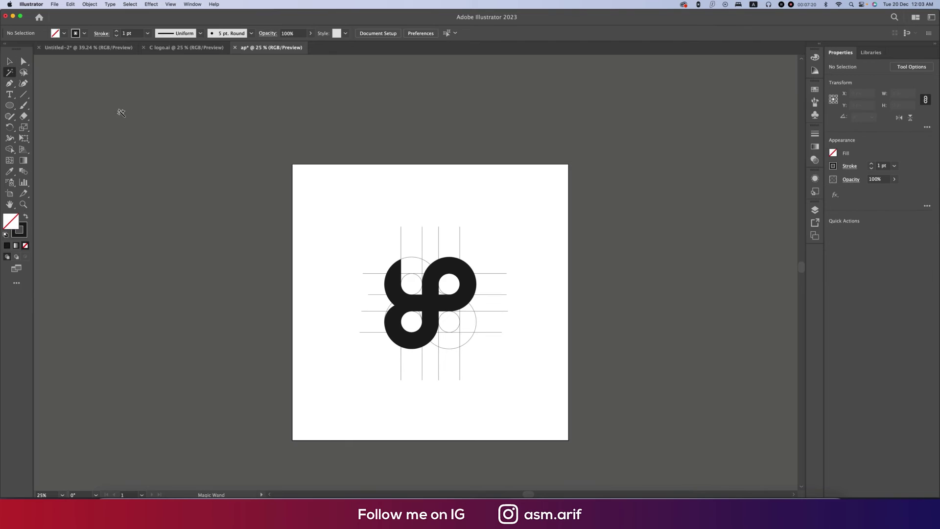
left_click(424, 236)
key("Delete")
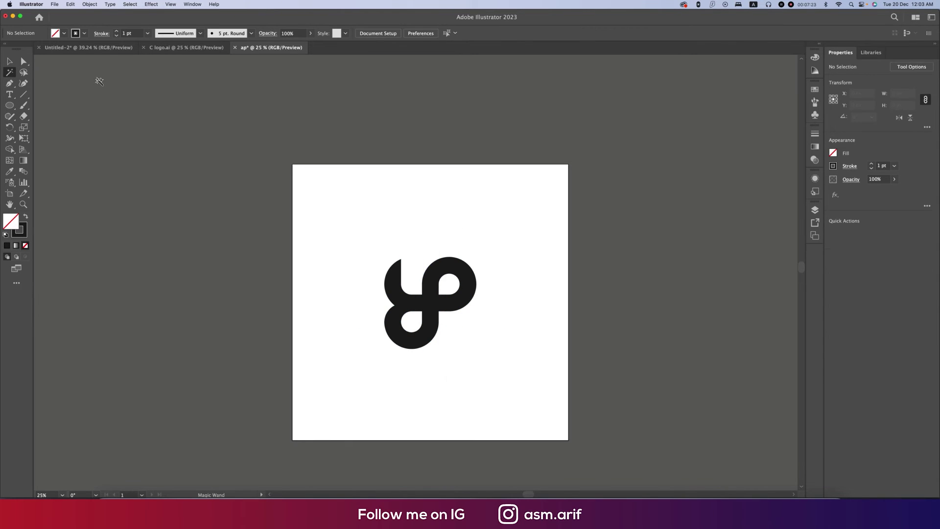
left_click(10, 62)
Set the whole logo's stroke to None
left_click(76, 34)
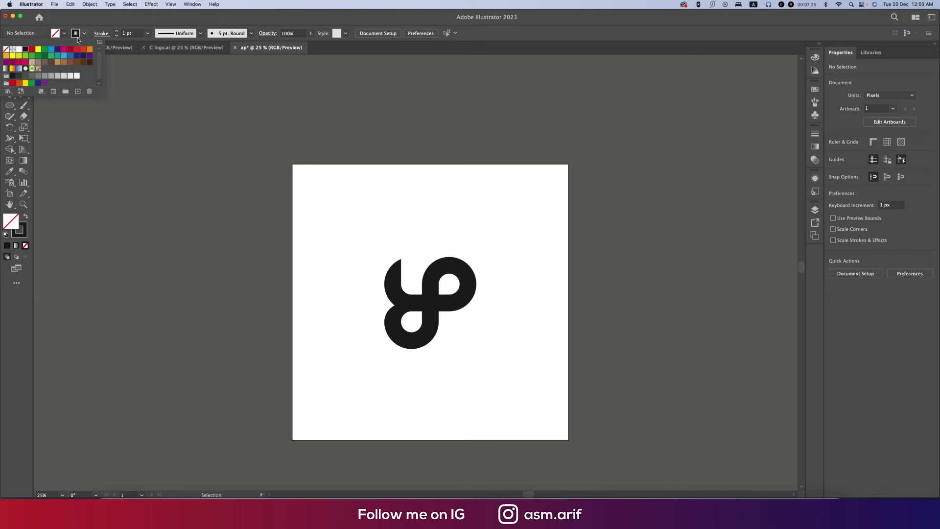
left_click_drag(349, 210, 506, 352)
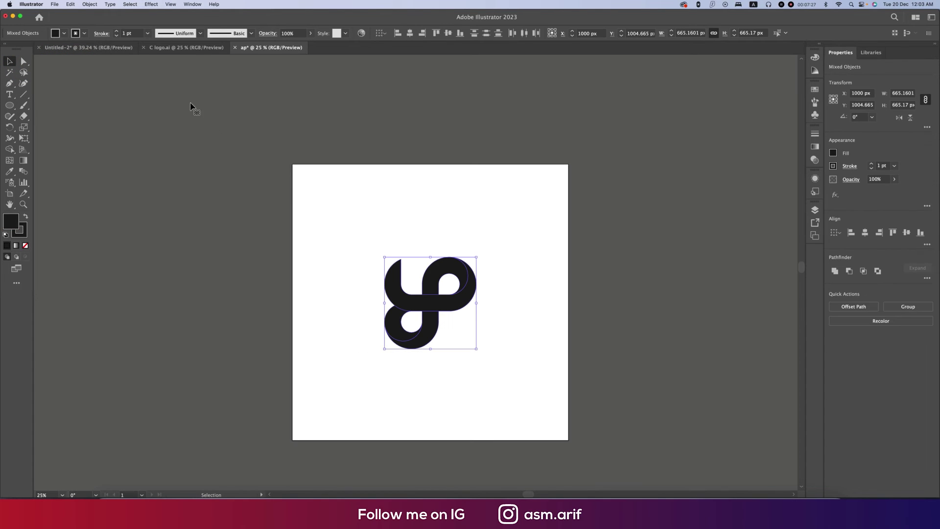
left_click(84, 34)
left_click(8, 51)
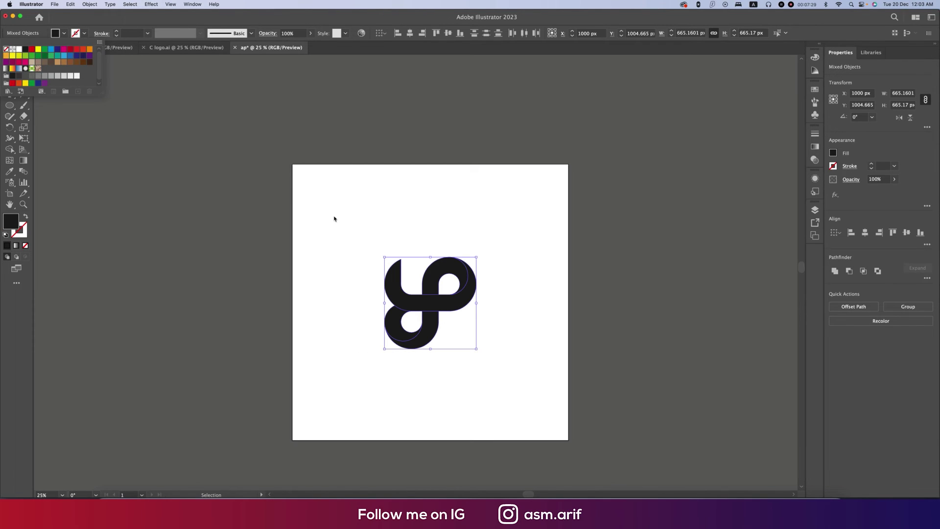
Rotate the logo 270° and flip it horizontally so it reads 'ap'
left_click_drag(325, 182, 493, 383)
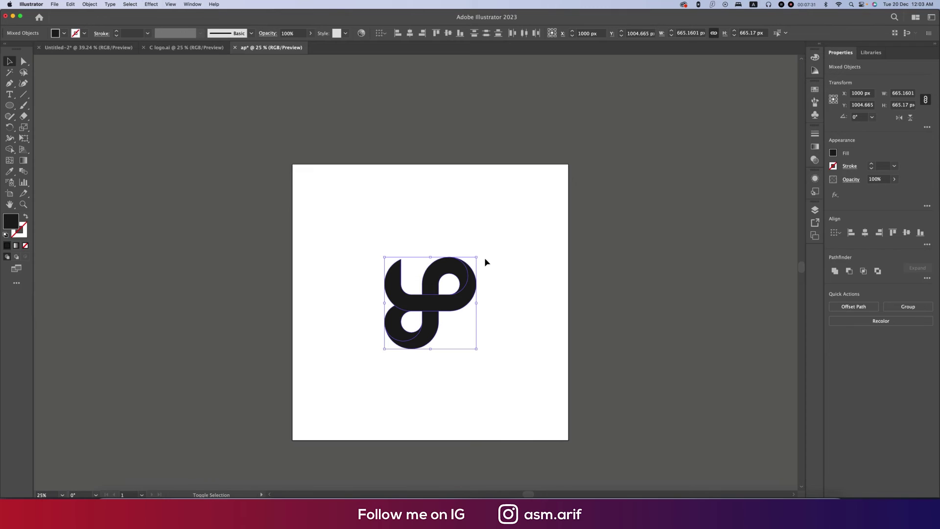
left_click_drag(480, 257, 484, 355)
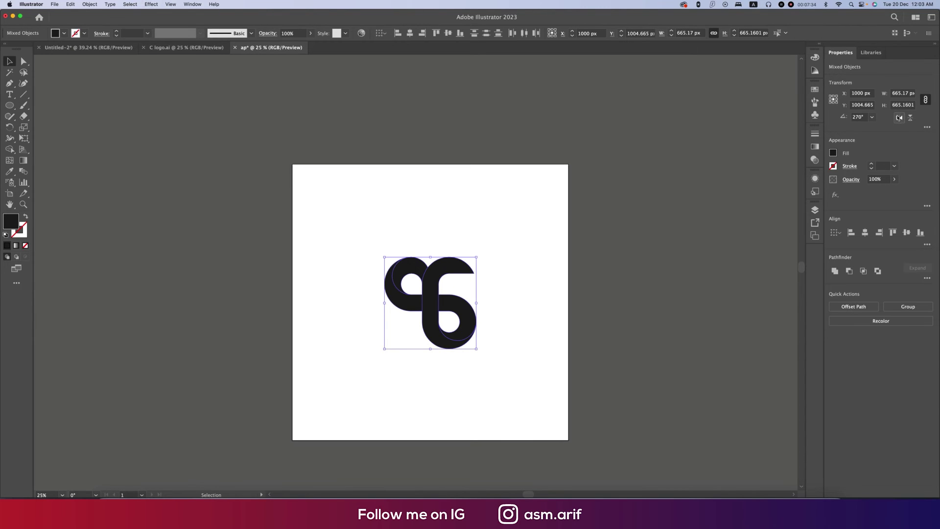
left_click(898, 118)
left_click(473, 301)
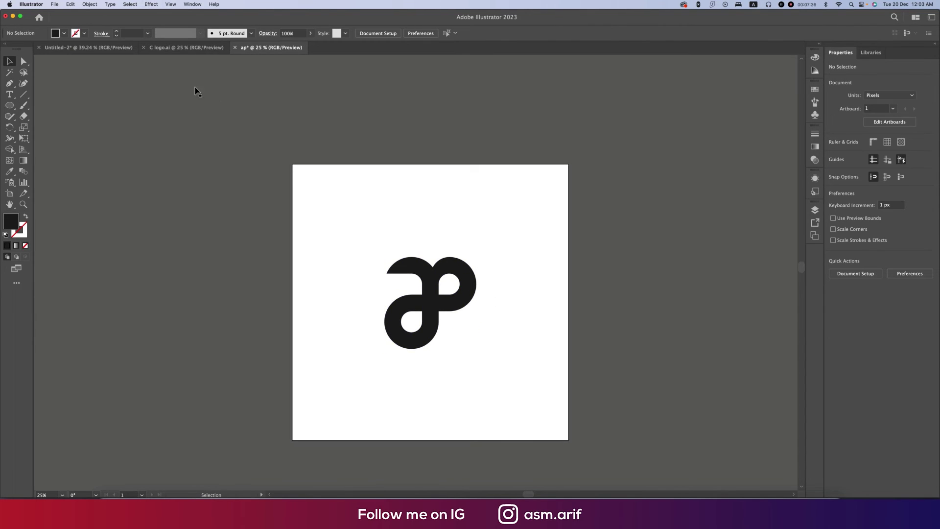
Copy the fifteen gradient swatches from Untitled-2 and paste them left of the ap artboard
left_click(112, 48)
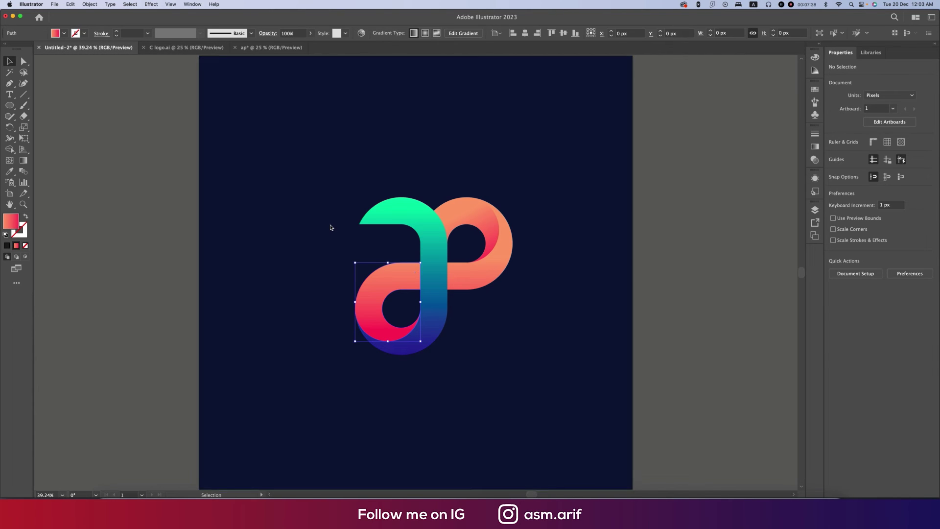
key("super+minus")
key("super+minus")
scroll(410, 321, "up", 5)
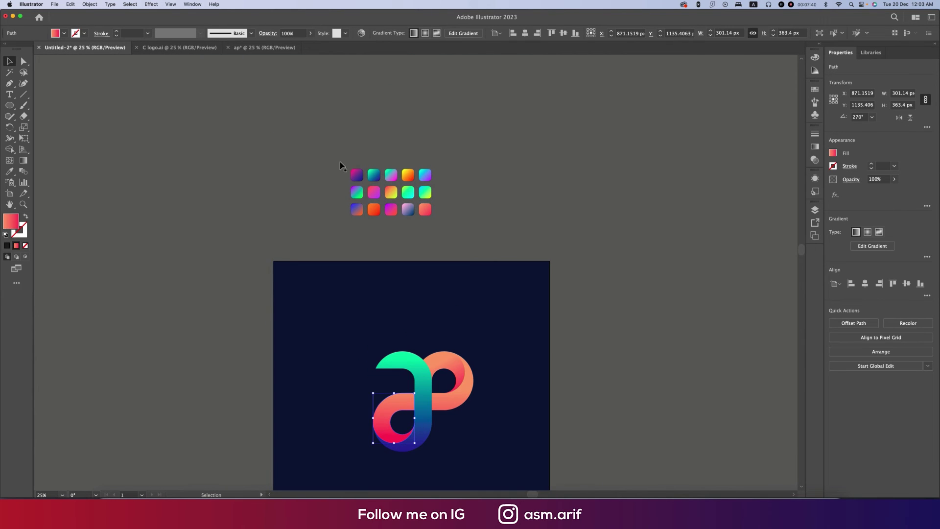
left_click_drag(341, 166, 494, 252)
left_click(264, 48)
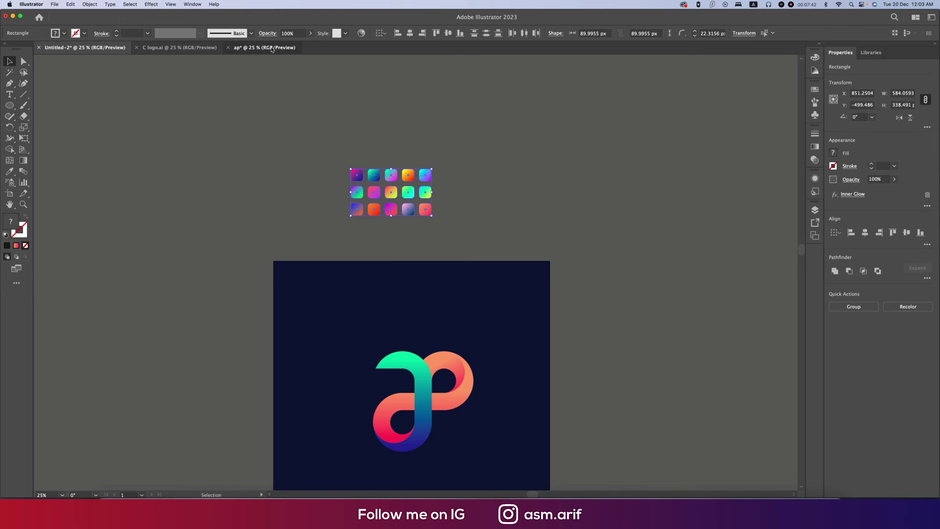
key("super+v")
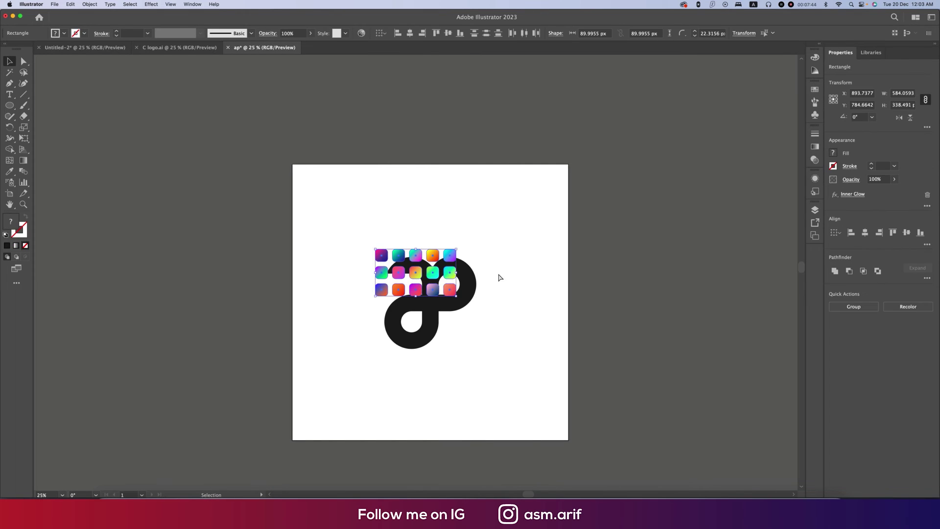
left_click_drag(453, 280, 238, 283)
Fill the p's two curved pieces with the pink-orange gradient and reverse it
left_click(454, 267)
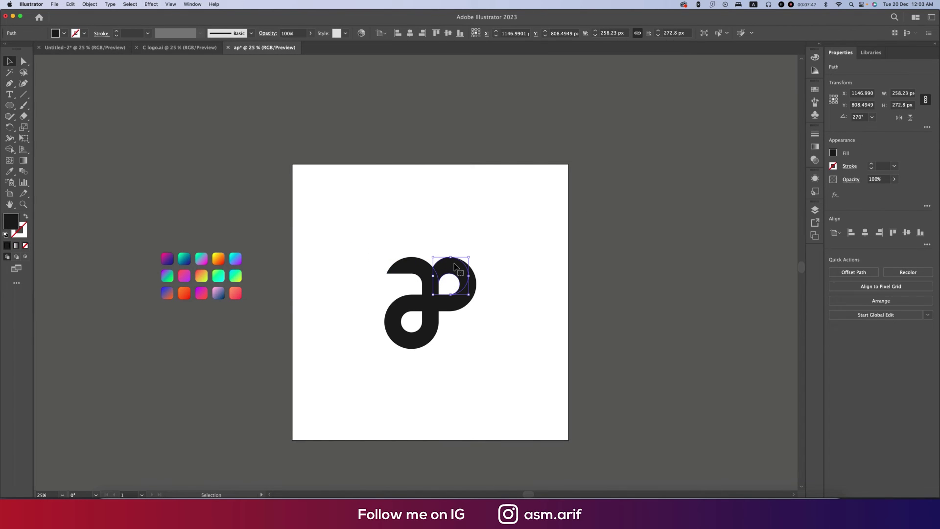
key("i")
left_click(237, 292)
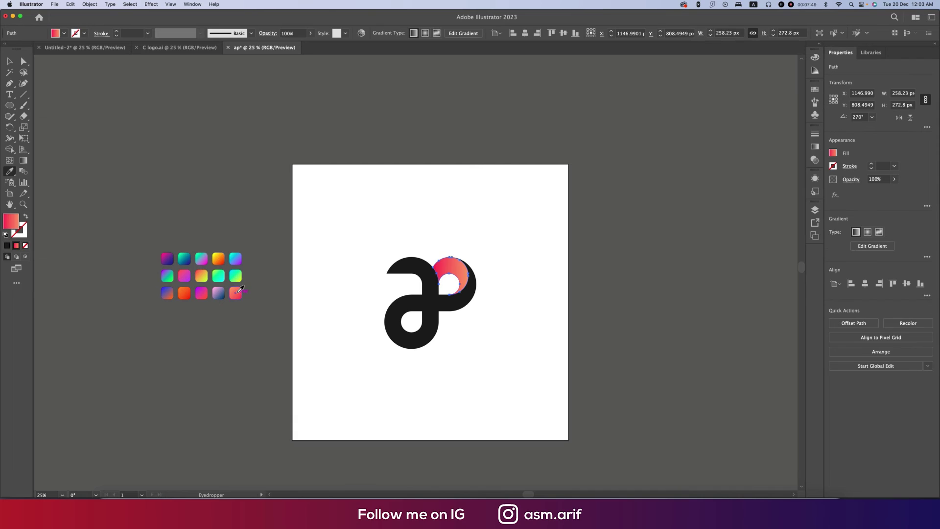
key("v")
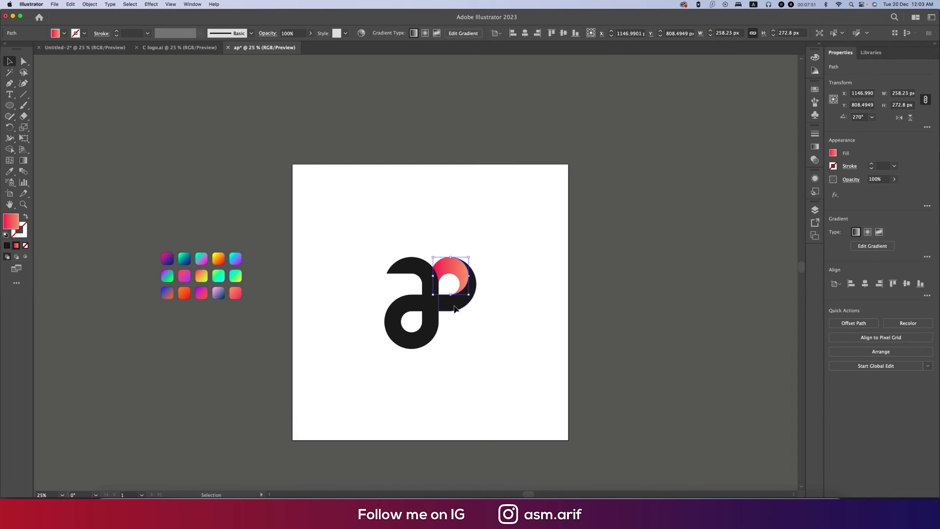
left_click(454, 309)
key("i")
left_click(238, 292)
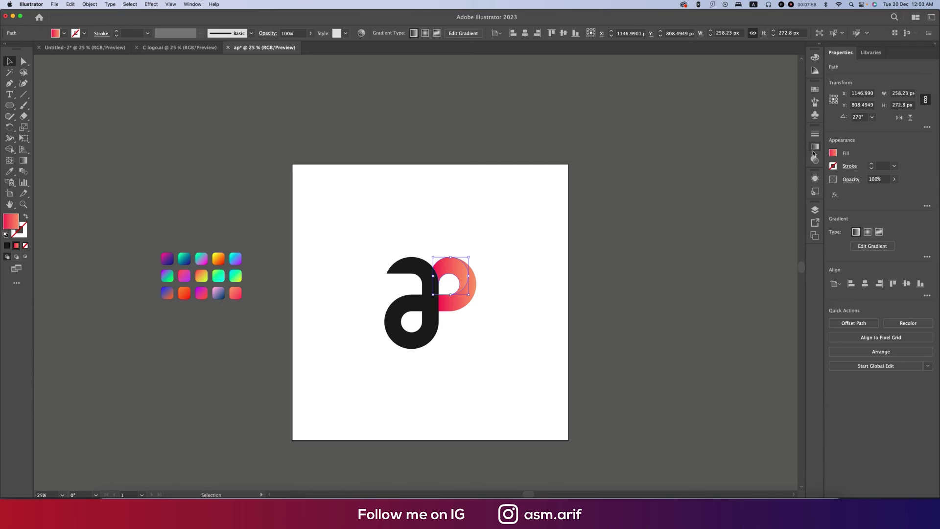
left_click(813, 152)
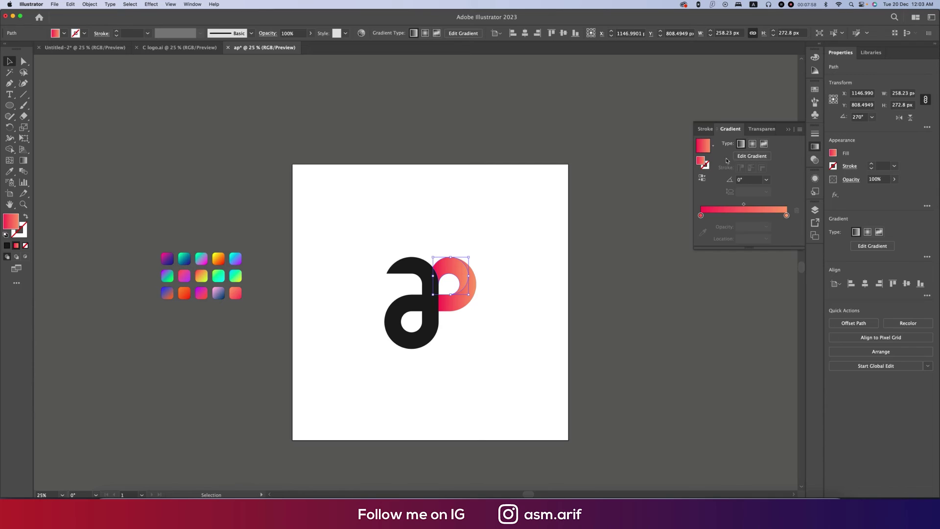
left_click(702, 178)
left_click(528, 323)
Give the a's lower-left ring the pink-orange gradient, running pink at top to orange at bottom
key("super+equal")
key("super+equal")
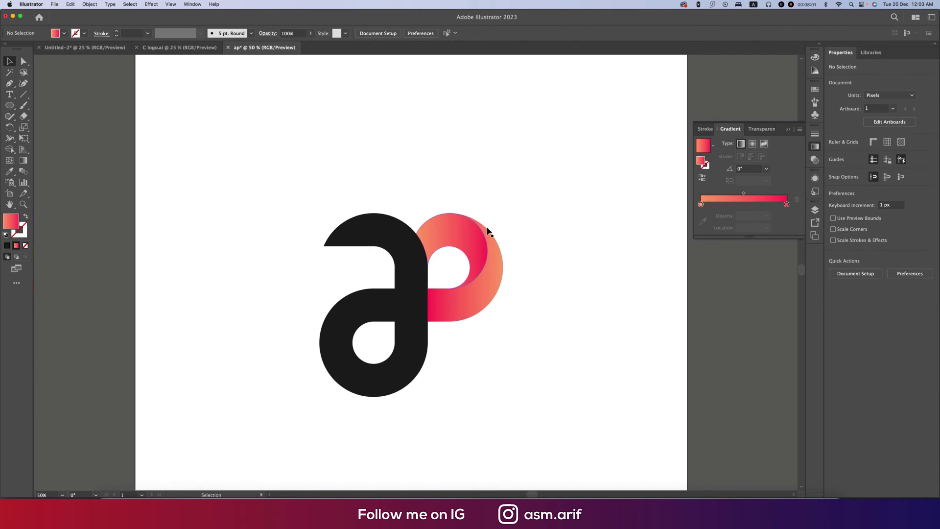
left_click(369, 314)
key("i")
left_click(458, 308)
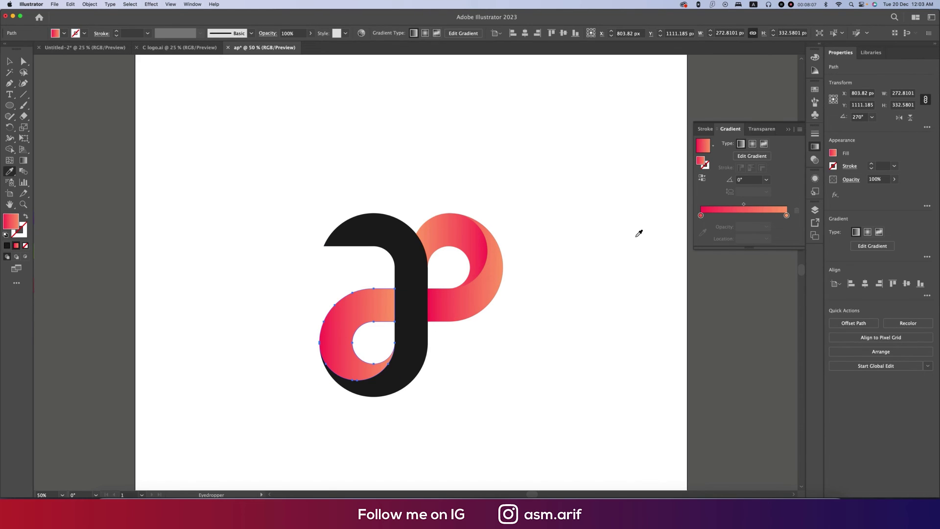
key("g")
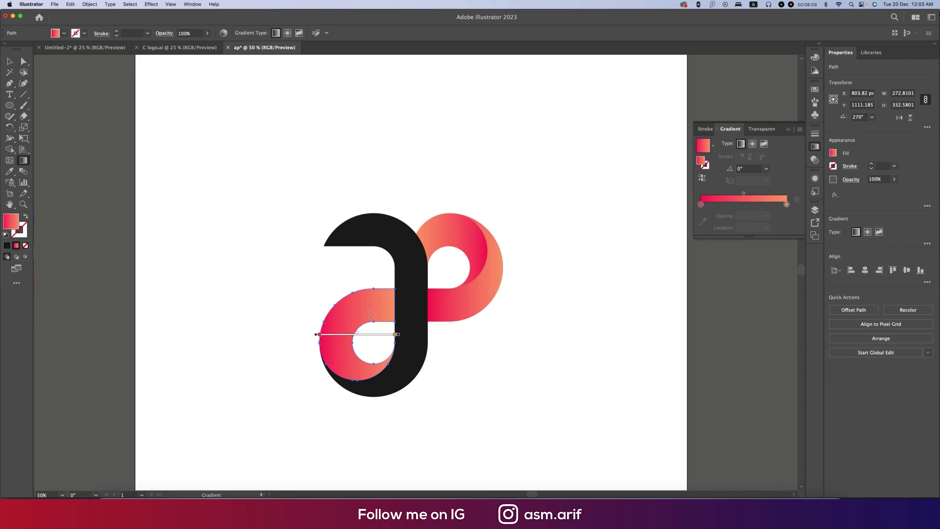
left_click_drag(380, 281, 385, 355)
key("v")
left_click(556, 380)
left_click(414, 352)
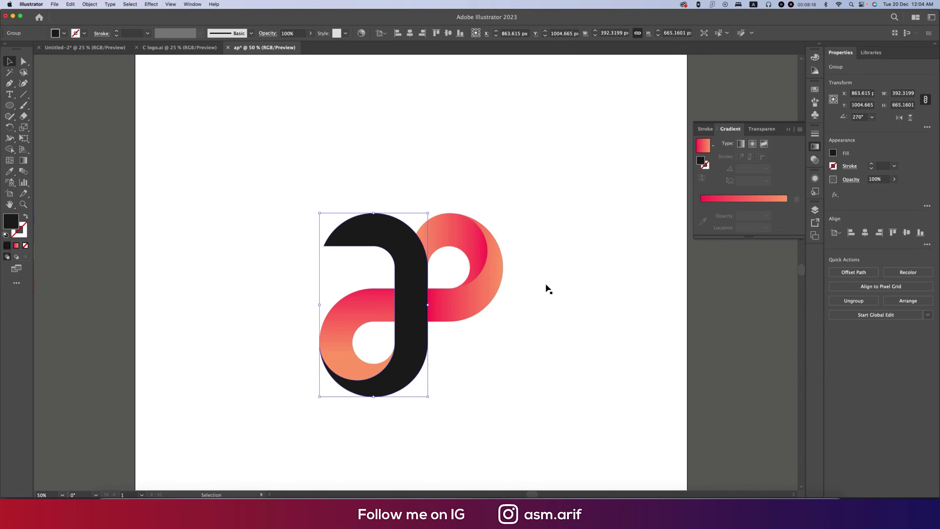
Apply the teal-to-blue gradient to the a's stem at 90°, reversed so green is on top
scroll(546, 287, "down", 2)
key("i")
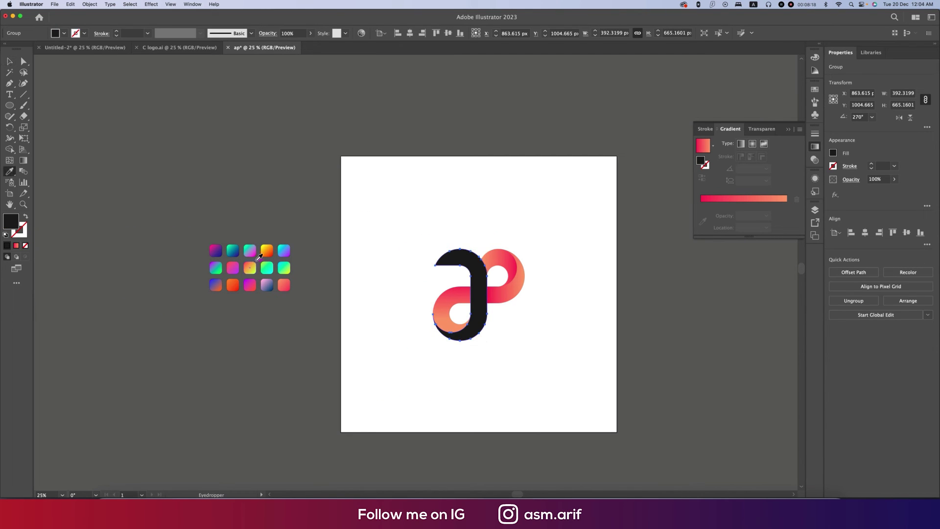
left_click(233, 250)
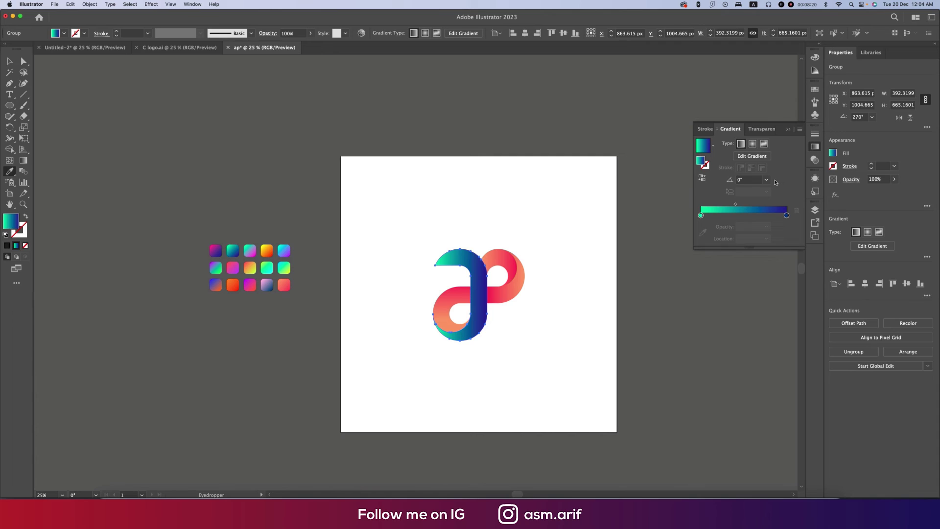
left_click(766, 180)
left_click(786, 242)
left_click(701, 178)
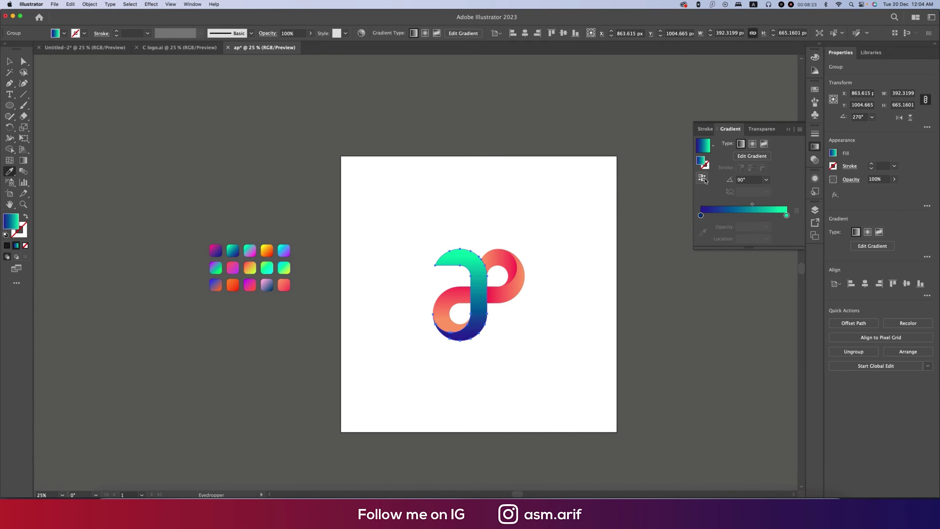
Ungroup the logo pieces and regroup them all together
key("v")
key("super+shift+g")
key("a")
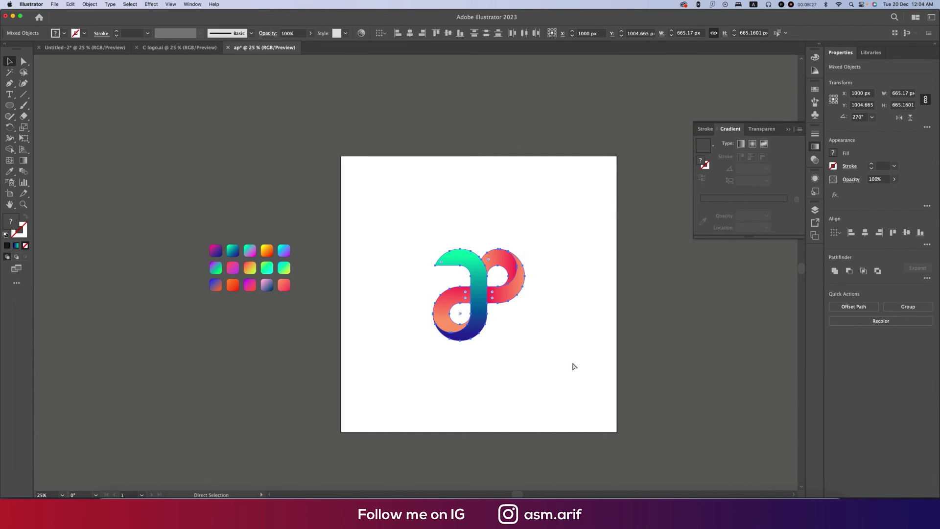
key("super+g")
Draw a 2000×2000 square covering the artboard and fill it dark navy
key("v")
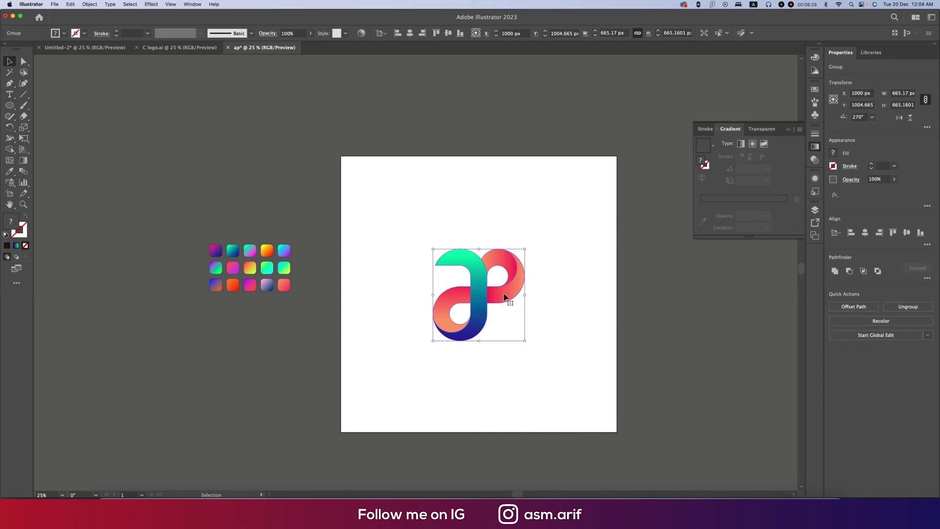
left_click_drag(10, 105, 48, 104)
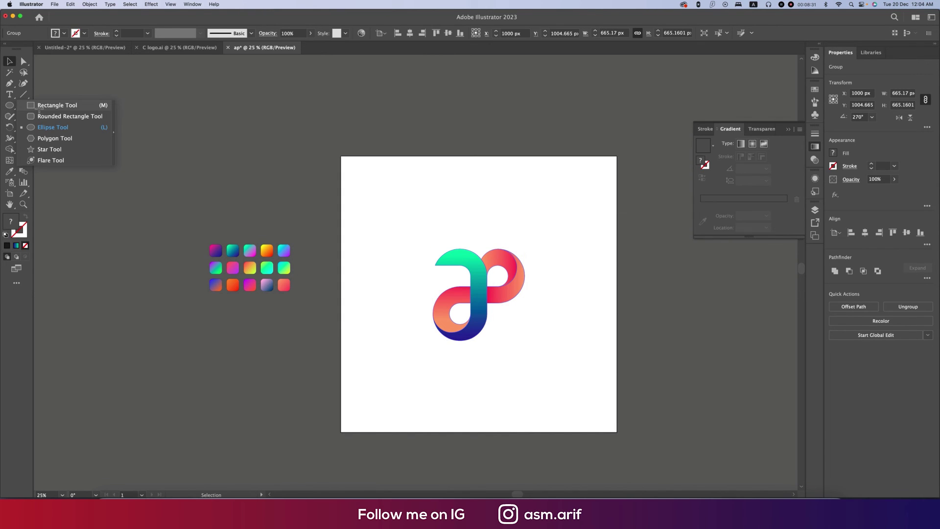
left_click_drag(341, 156, 617, 431)
double_click(11, 222)
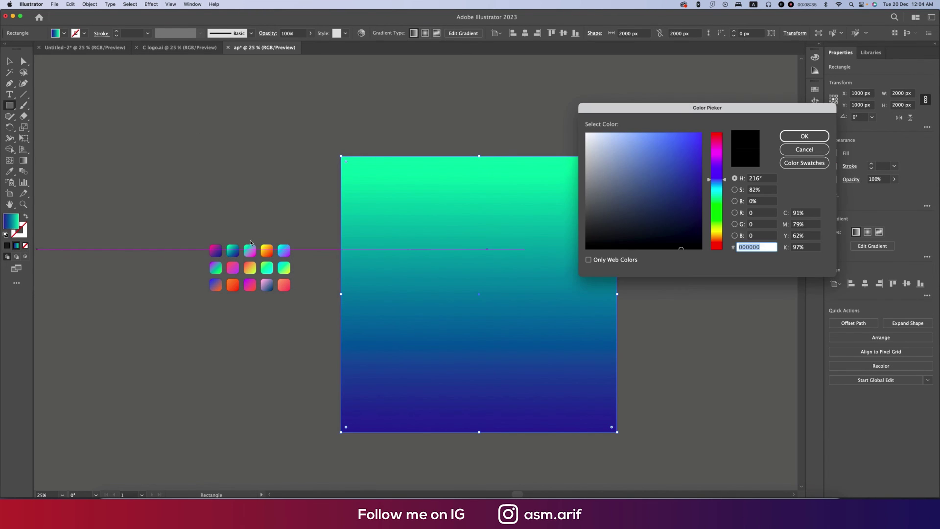
left_click(689, 218)
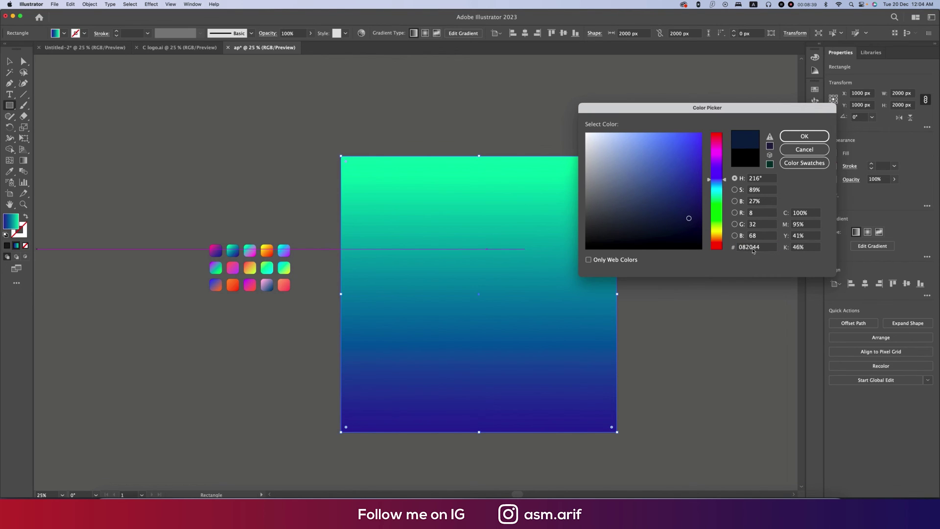
left_click(804, 137)
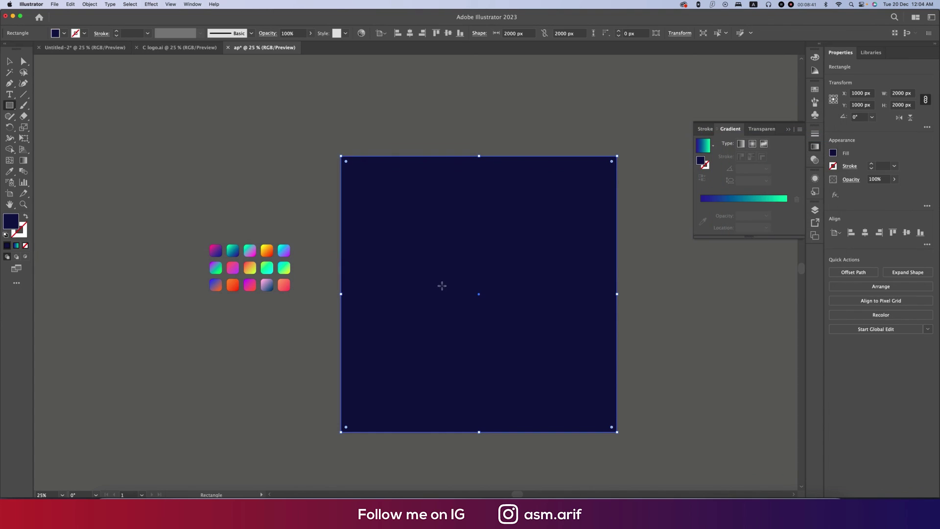
Send the square behind the logo, darken its fill to #091728 and lock it
right_click(587, 264)
mouse_move(636, 446)
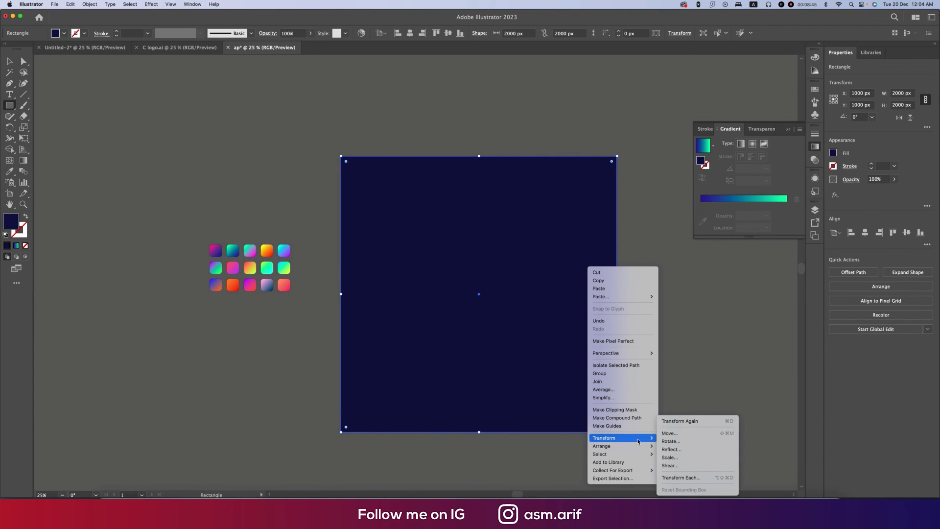
left_click(676, 469)
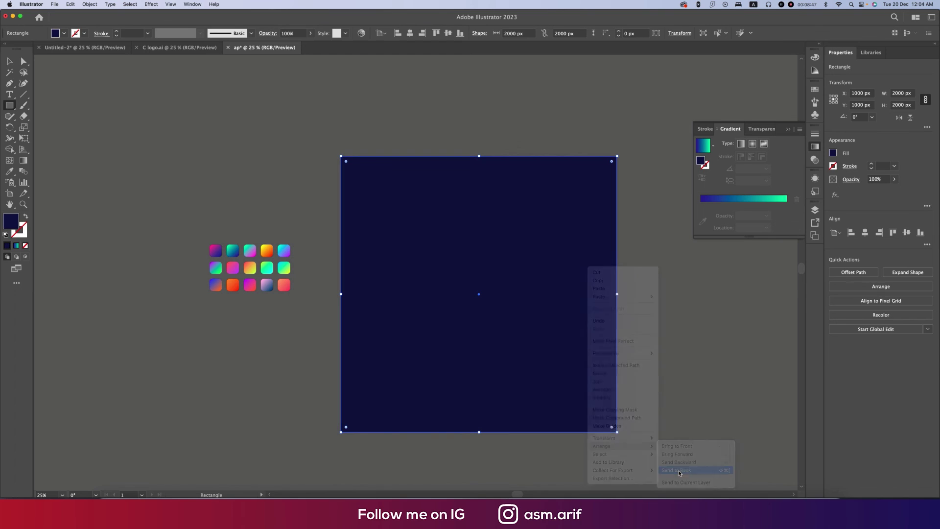
double_click(10, 221)
left_click(677, 228)
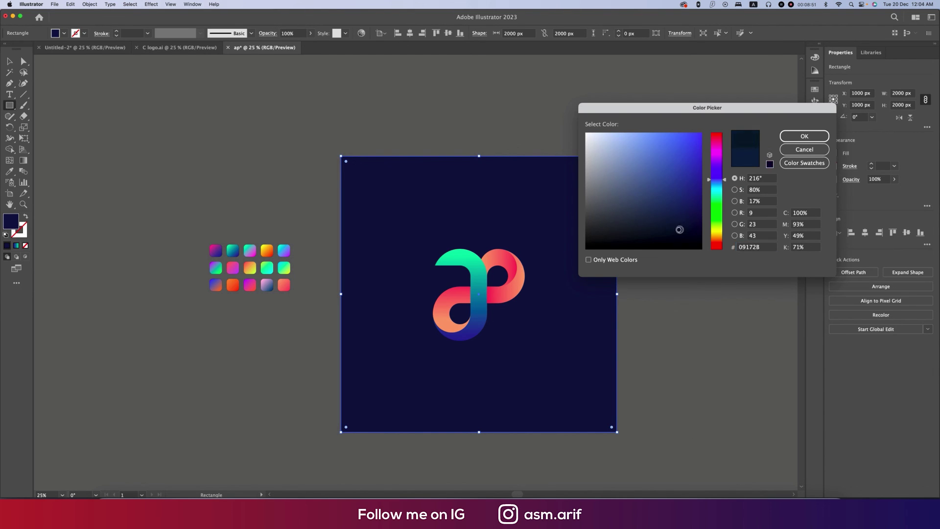
key("Return")
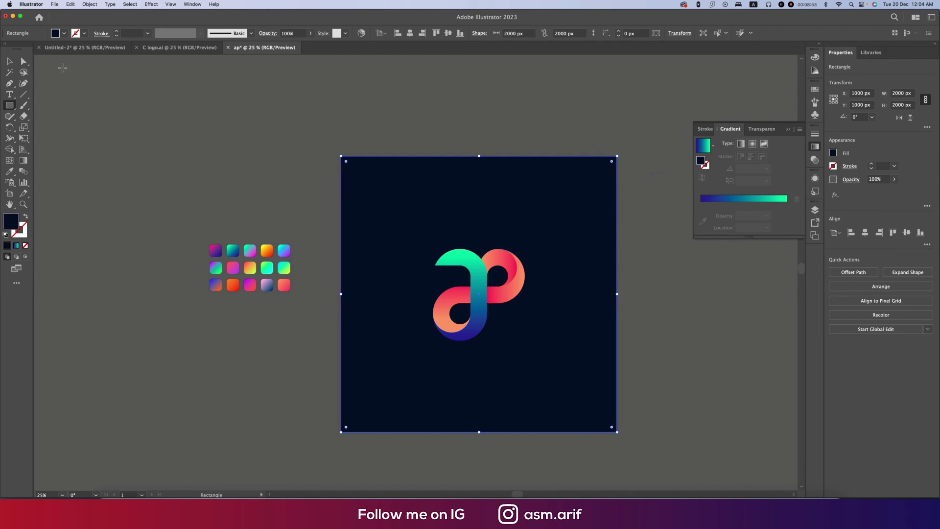
left_click(9, 61)
key("super+2")
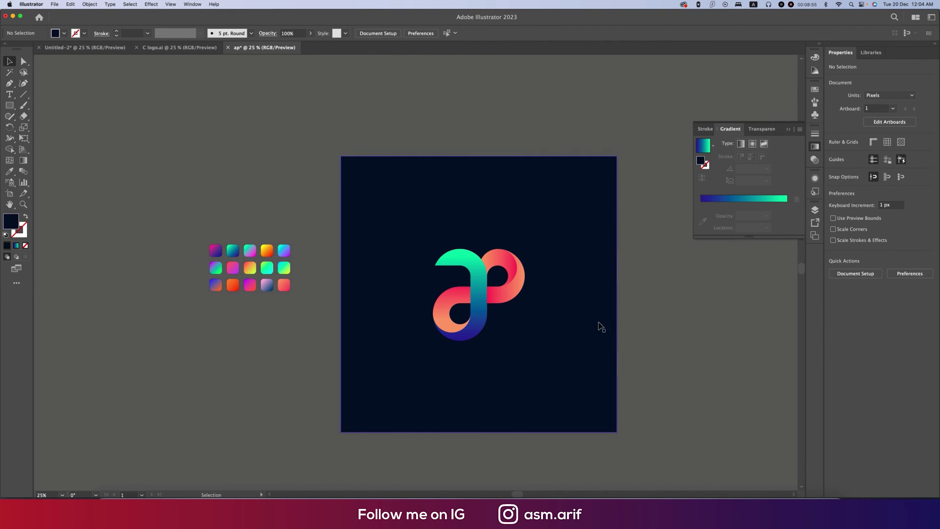
scroll(653, 344, "up", 2)
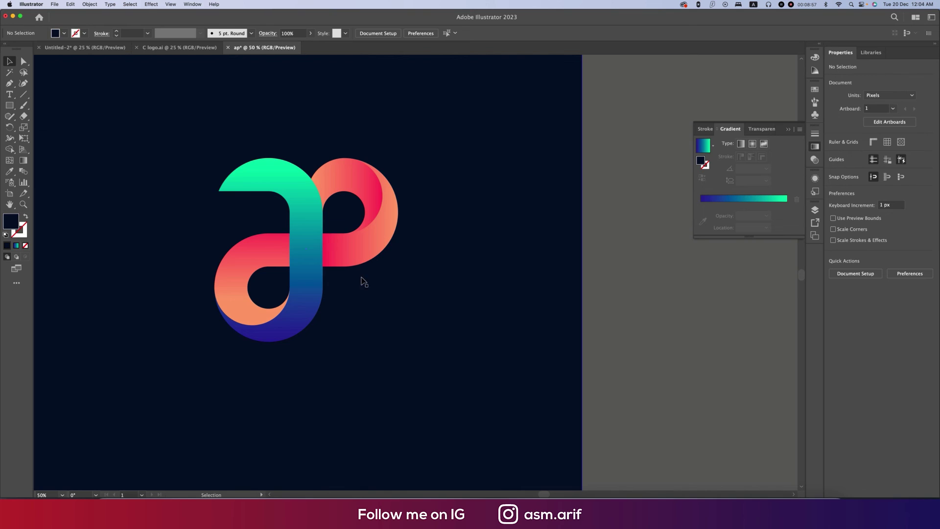
left_click(273, 260)
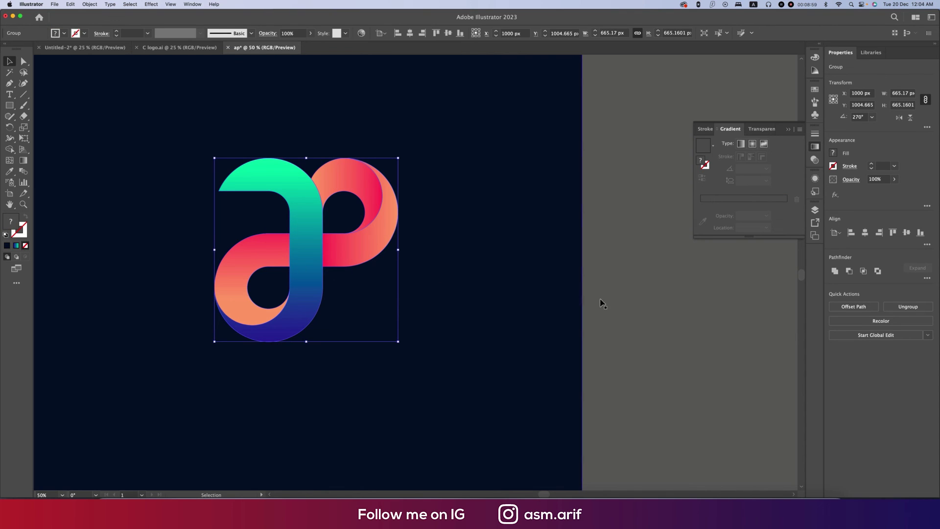
left_click(653, 329)
scroll(653, 332, "down", 1)
scroll(654, 332, "down", 1)
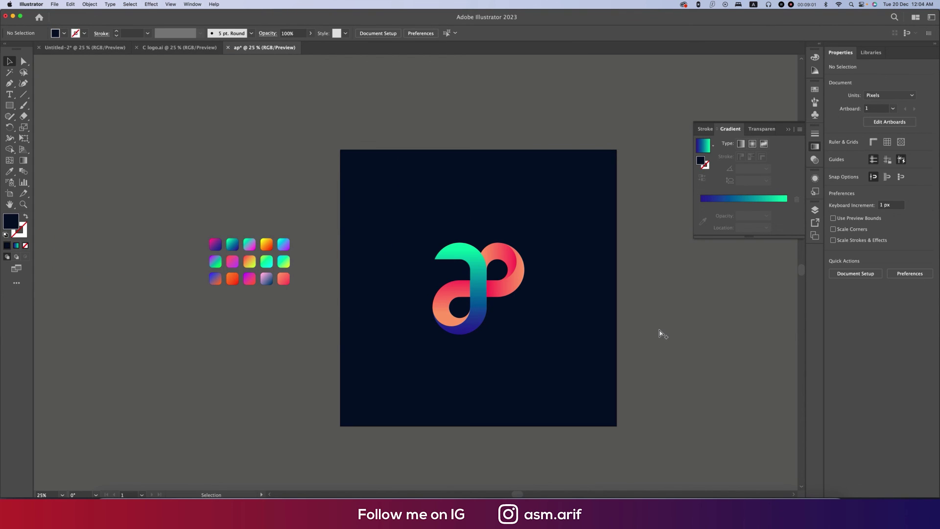